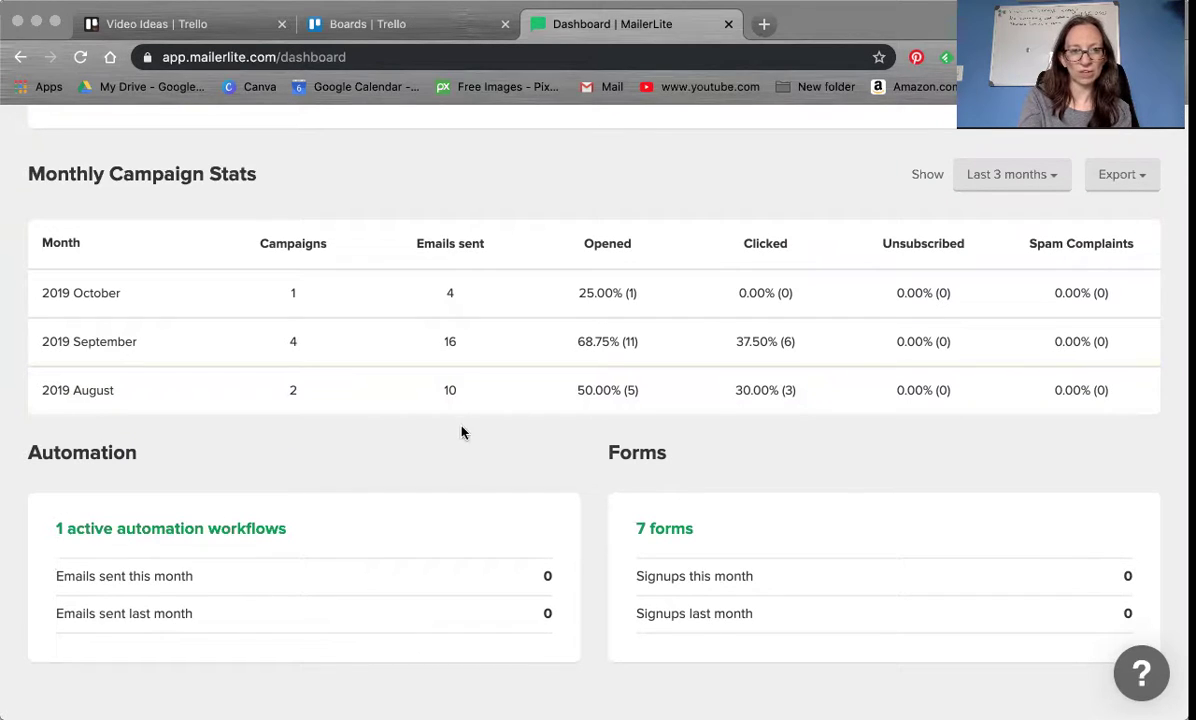
- Examine the dashboard's monthly campaign stats, subscriber growth, subscriber summary, plan details and last sent campaign
scroll(460, 430, up, 2)
scroll(459, 428, up, 3)
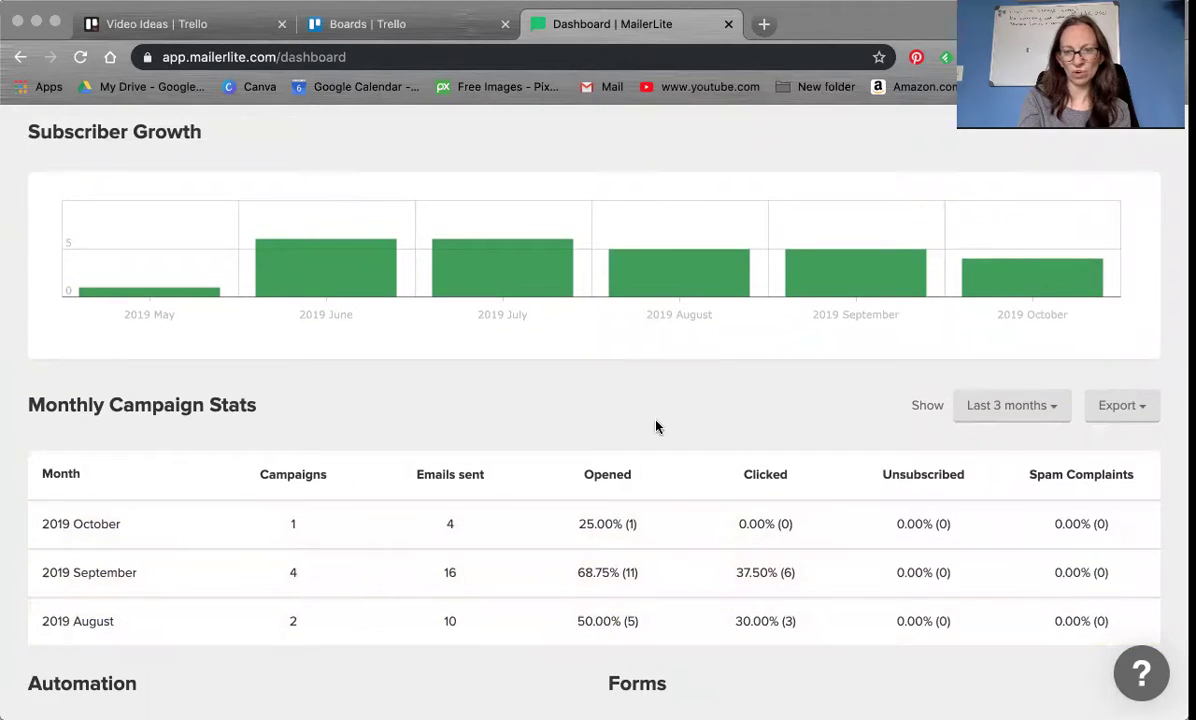
scroll(656, 426, up, 1)
scroll(656, 426, up, 10)
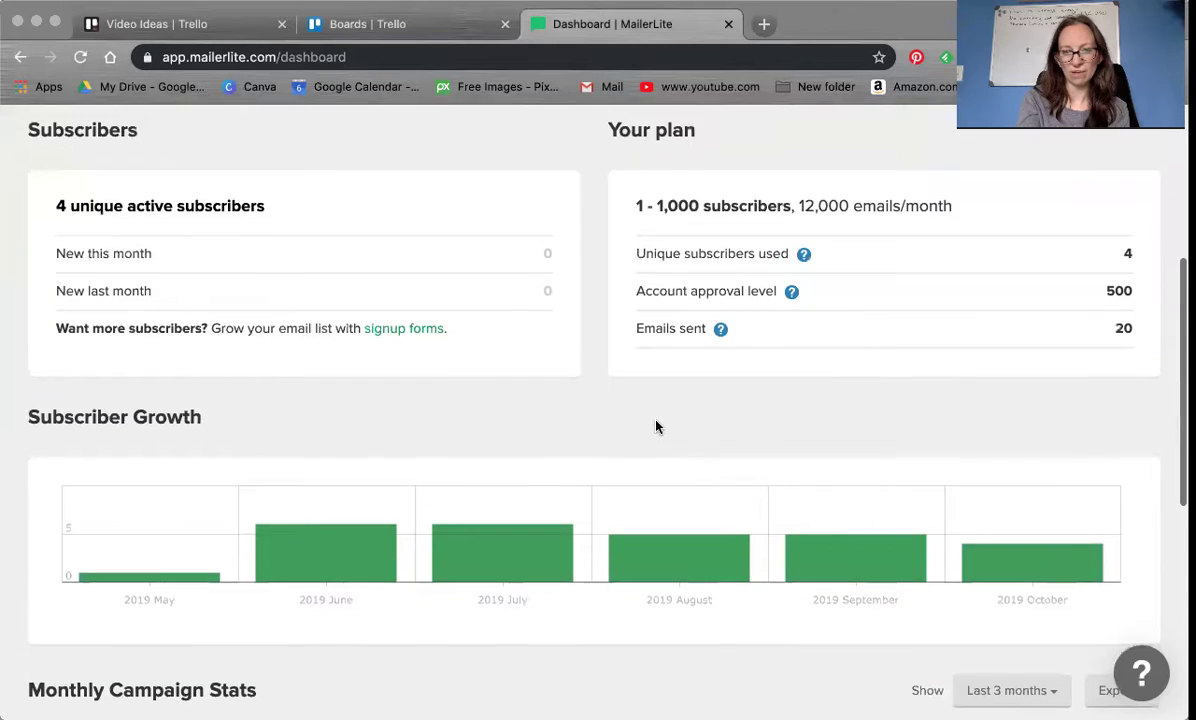
scroll(614, 454, down, 3)
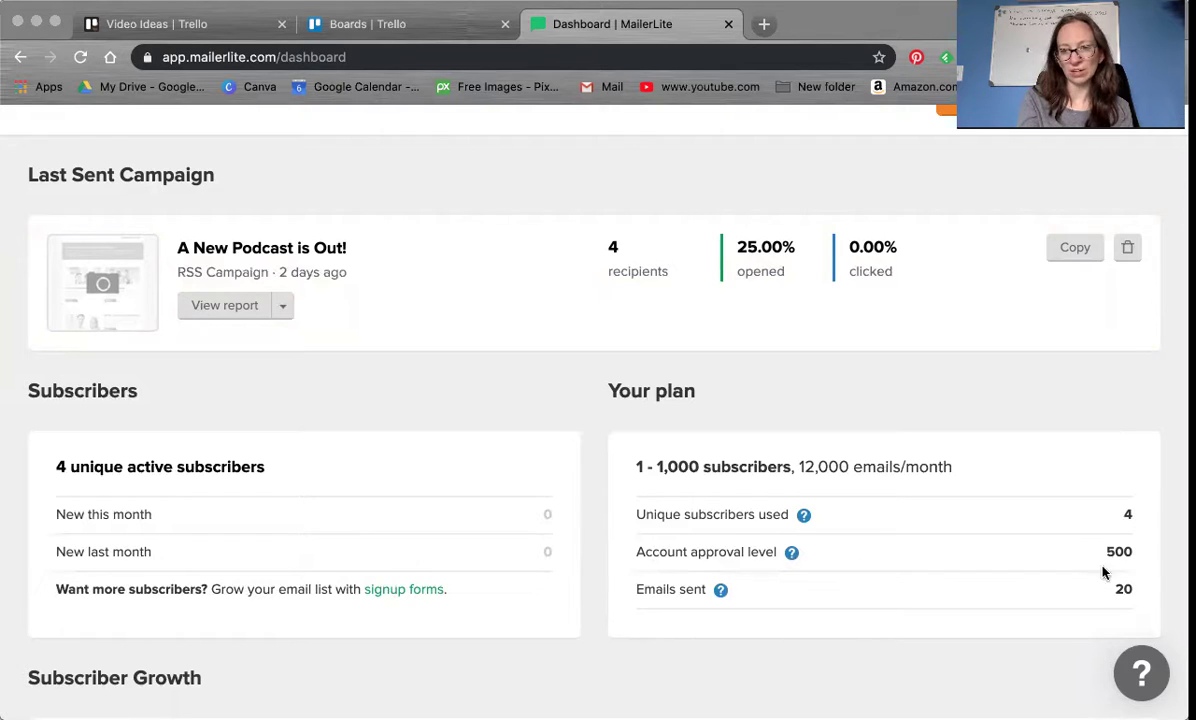
mouse_move(721, 592)
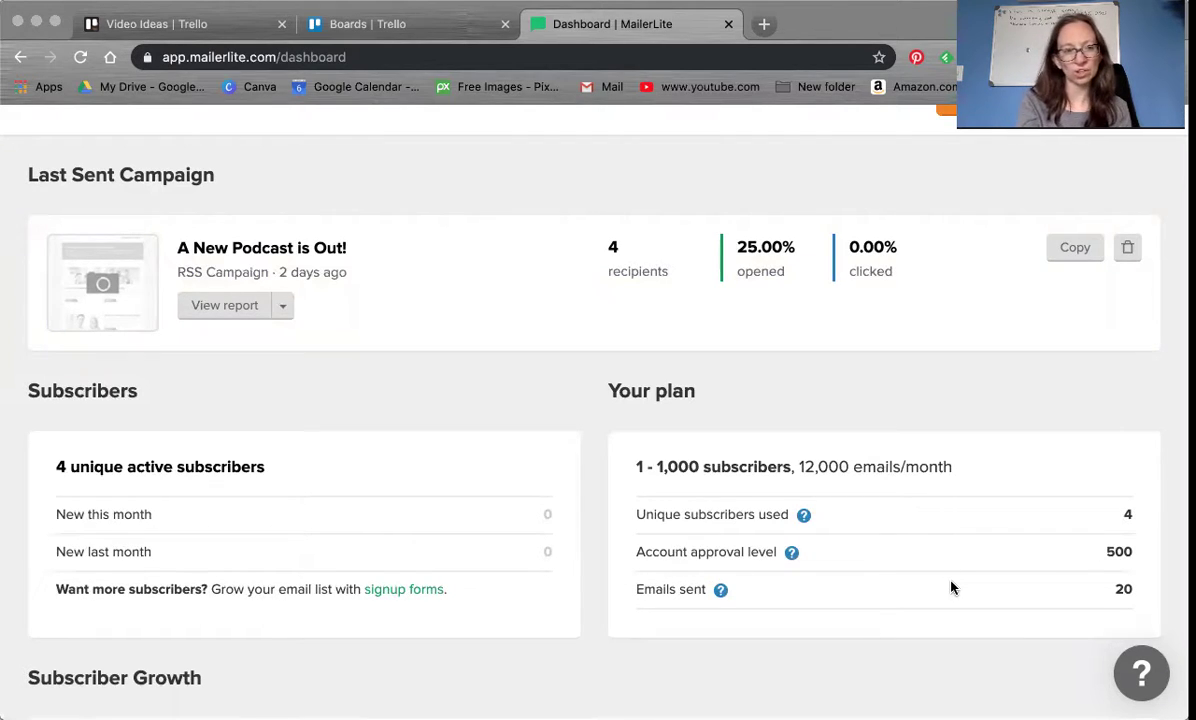
scroll(951, 588, up, 3)
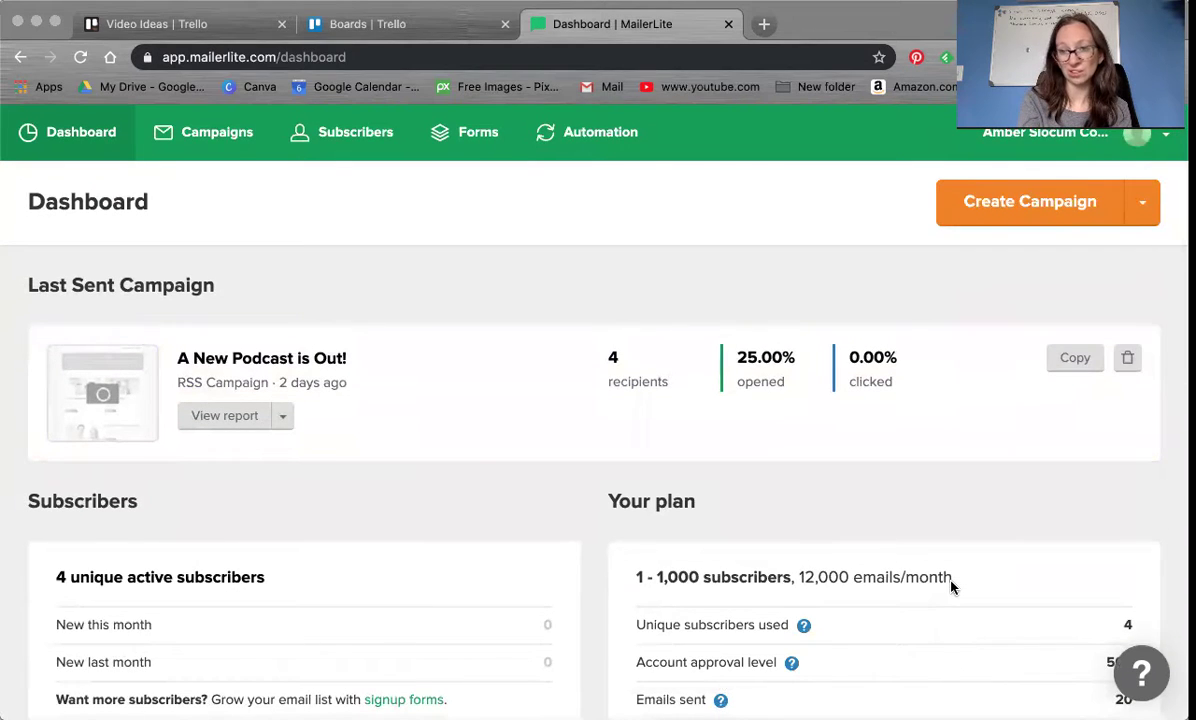
scroll(951, 588, down, 3)
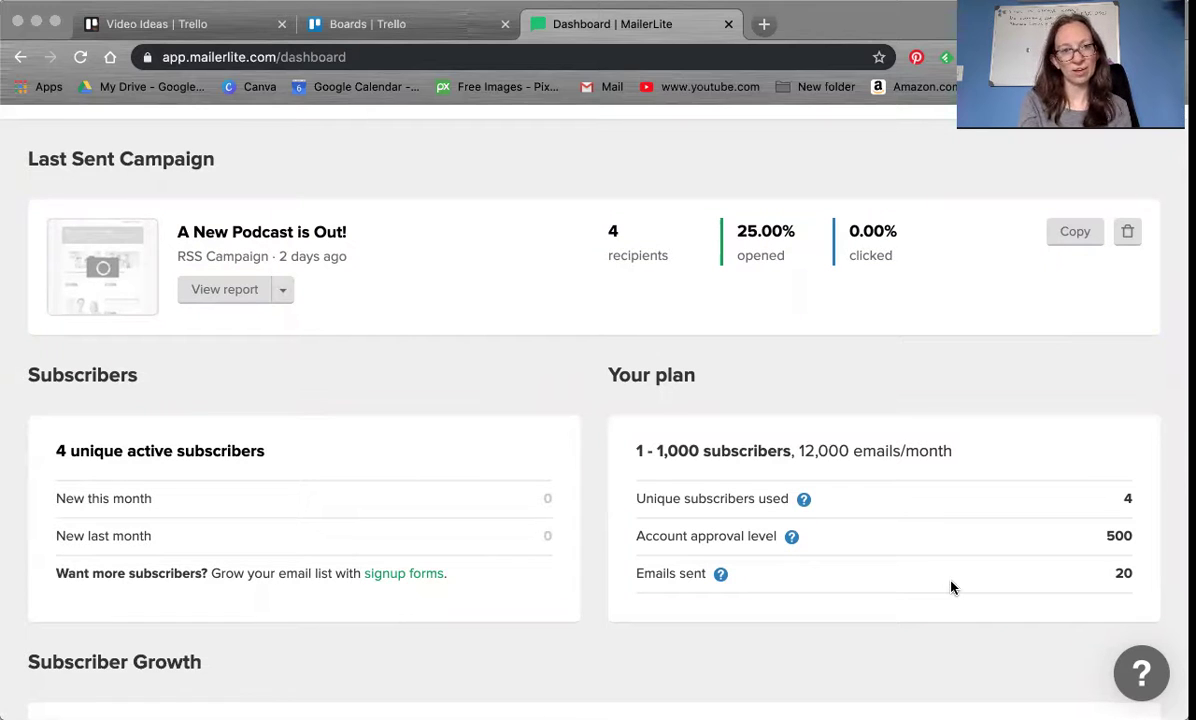
scroll(951, 588, up, 3)
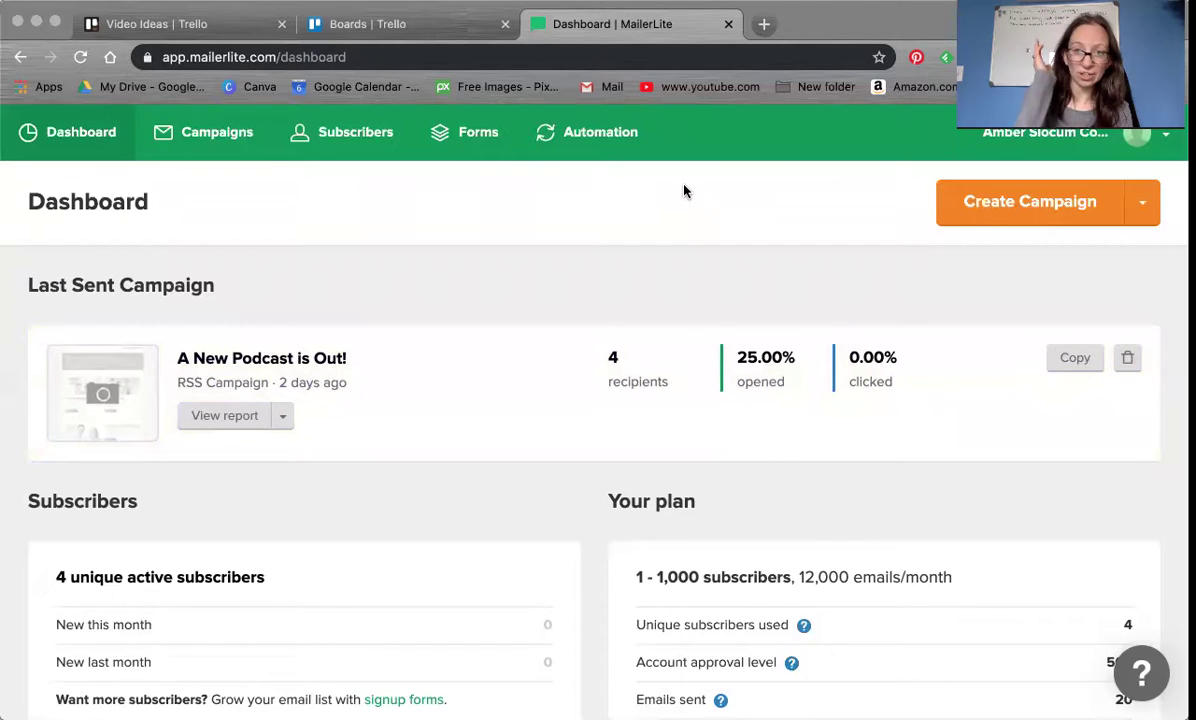
scroll(684, 191, down, 10)
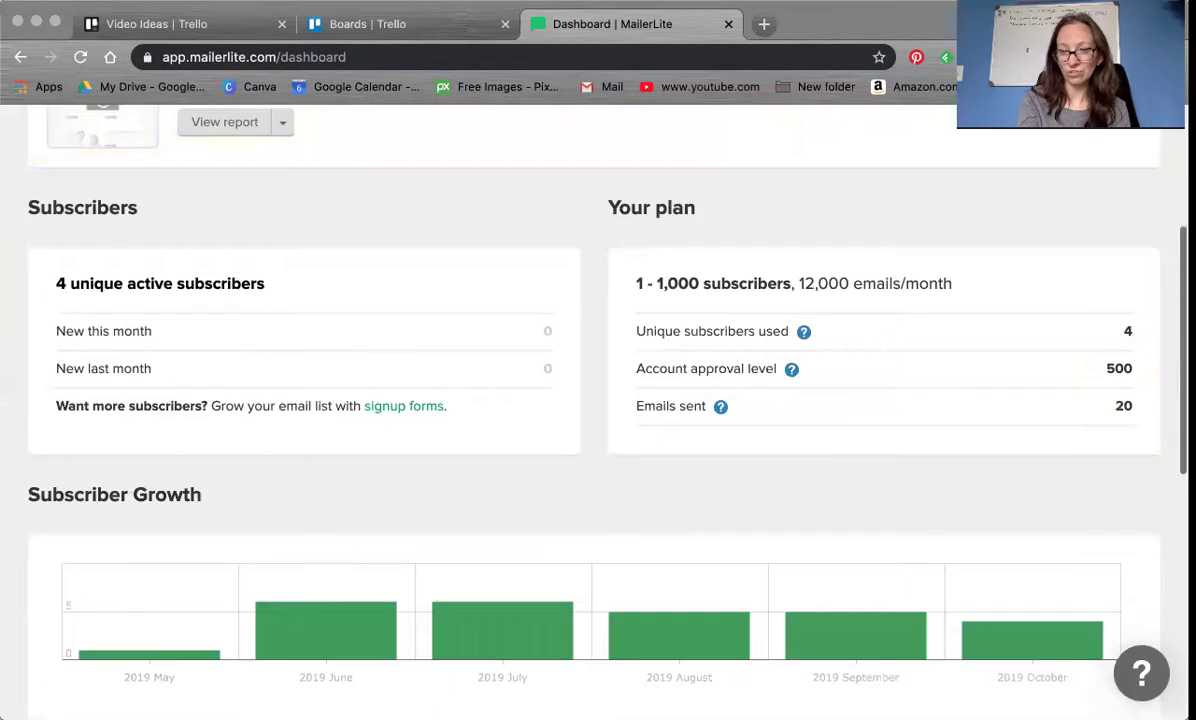
scroll(117, 165, up, 10)
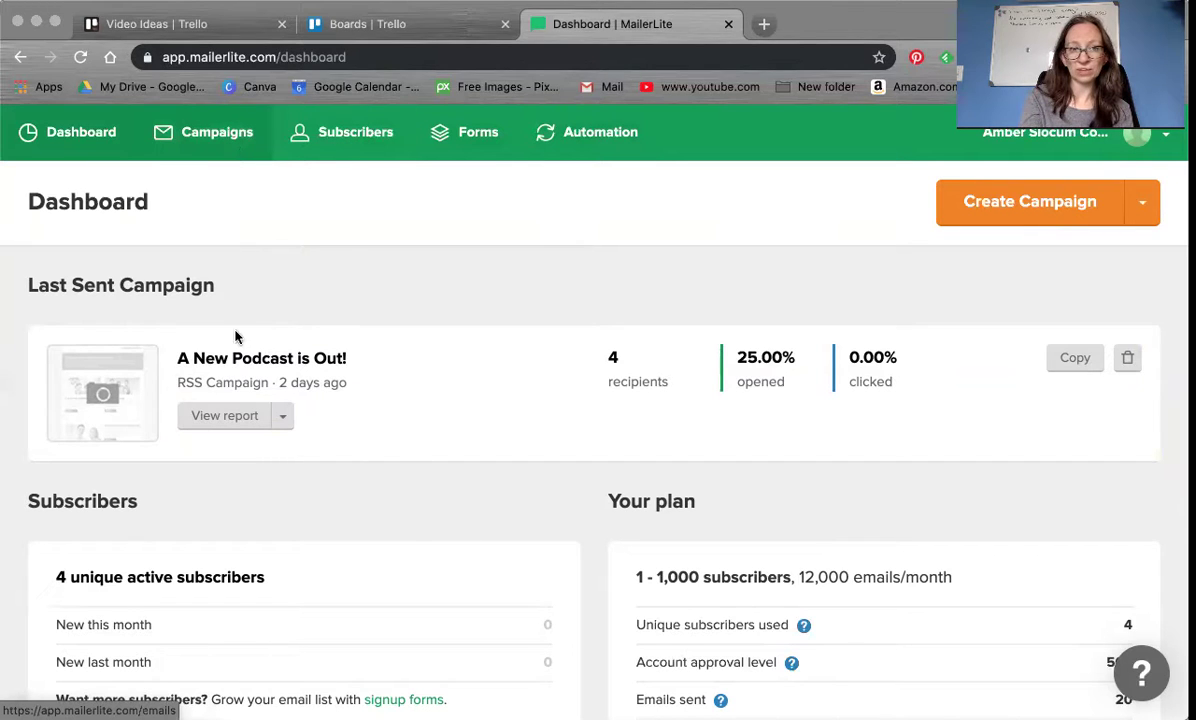
- Open the campaigns overview and look through the full list of sent campaigns
click(218, 136)
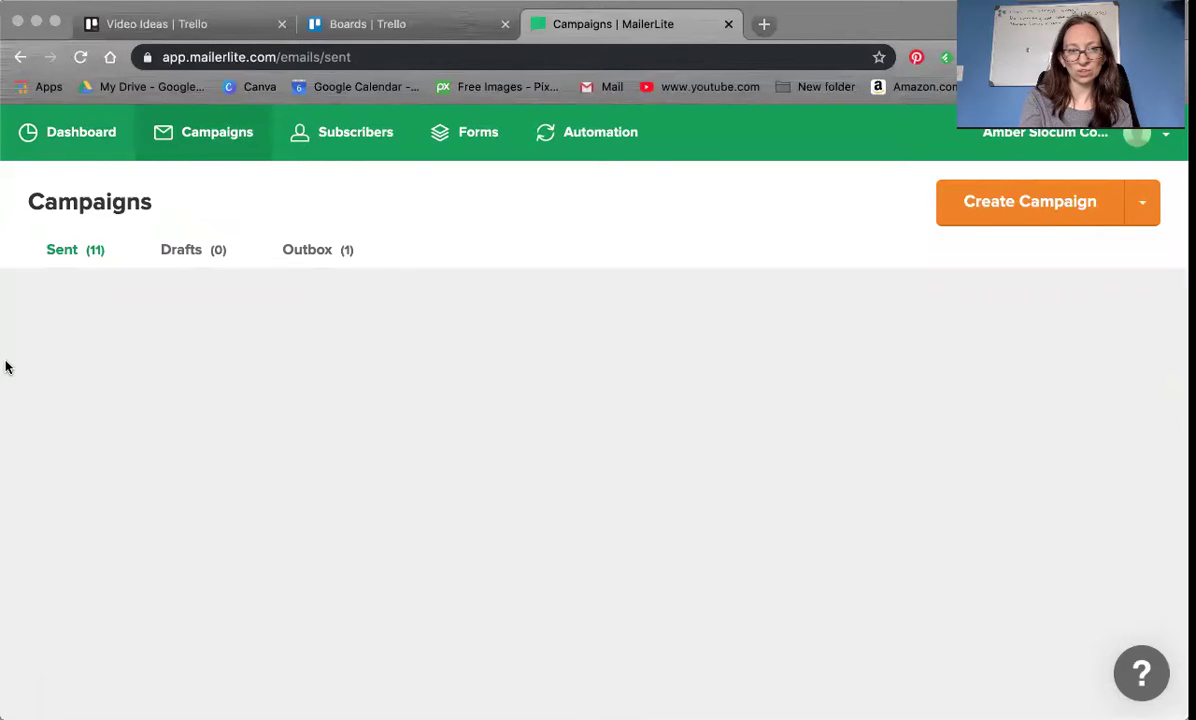
scroll(10, 350, down, 8)
scroll(12, 346, down, 4)
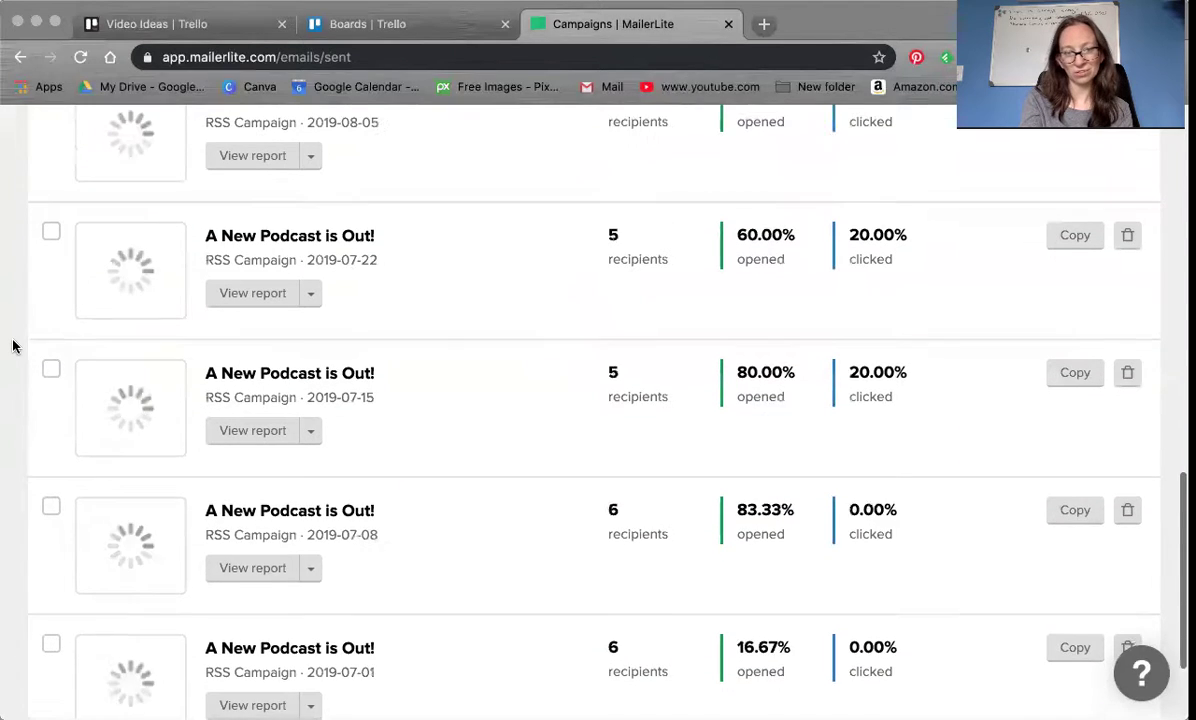
scroll(12, 346, down, 2)
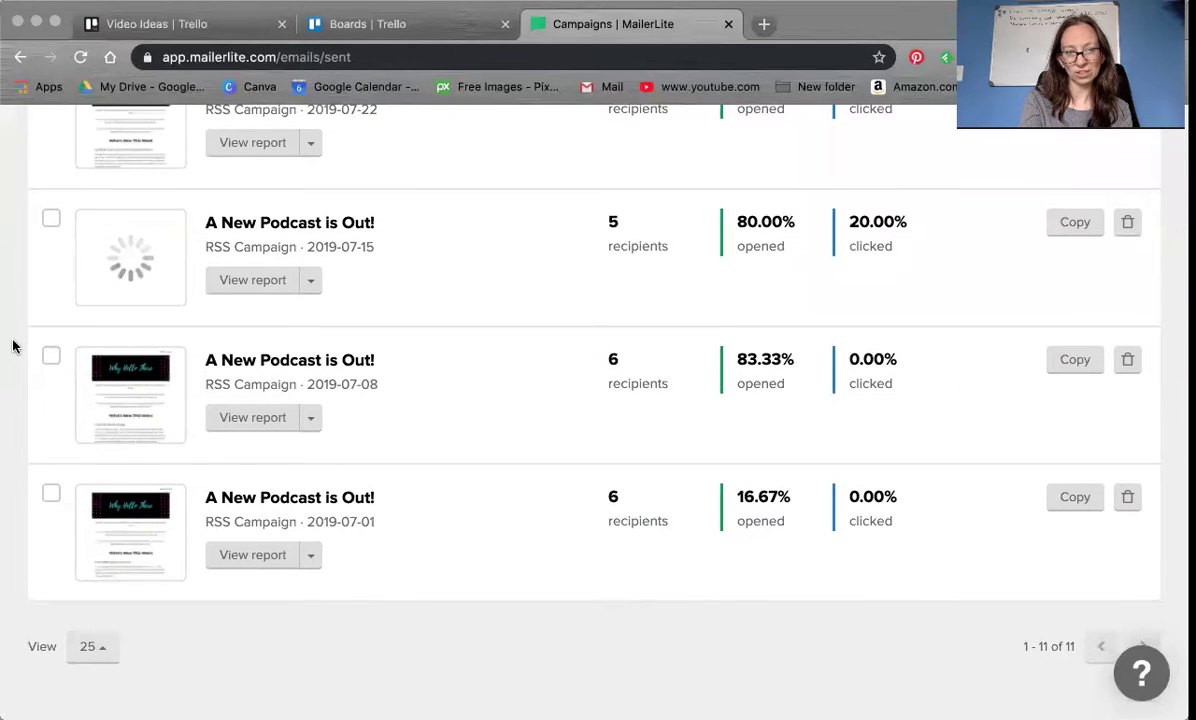
scroll(27, 318, up, 15)
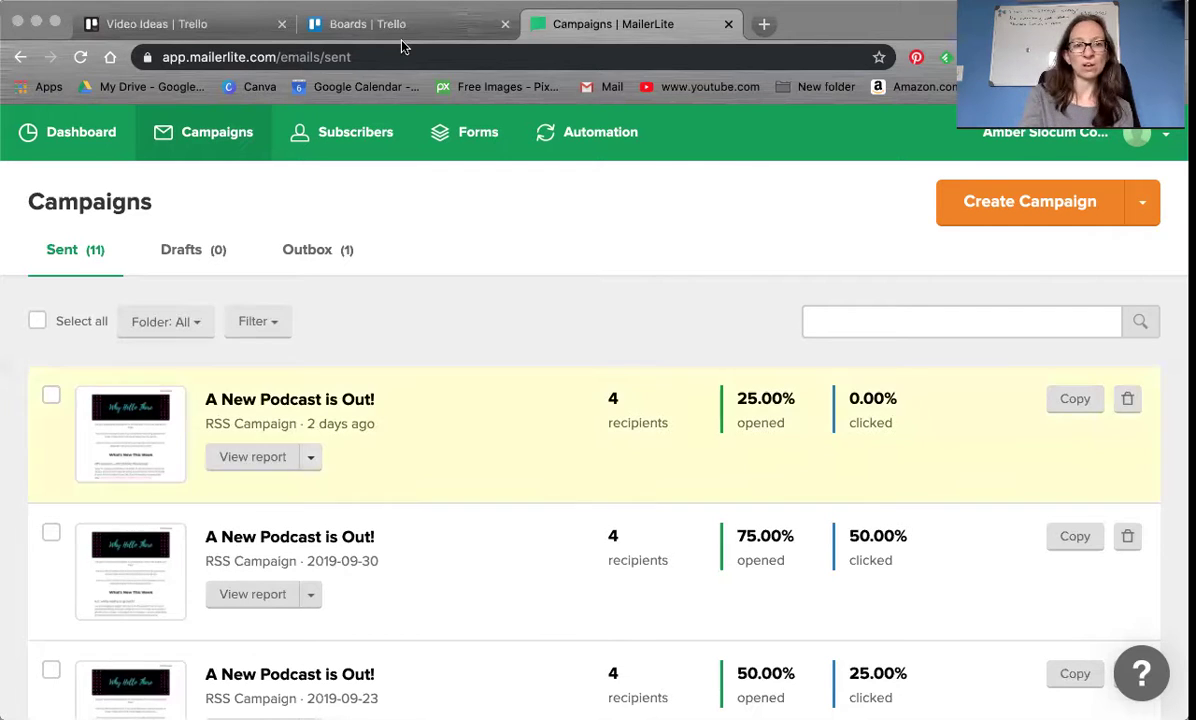
- Glance at the landing page forms, return to the sent campaigns, and open the report of the most recent "A New Podcast is Out!" campaign
click(487, 139)
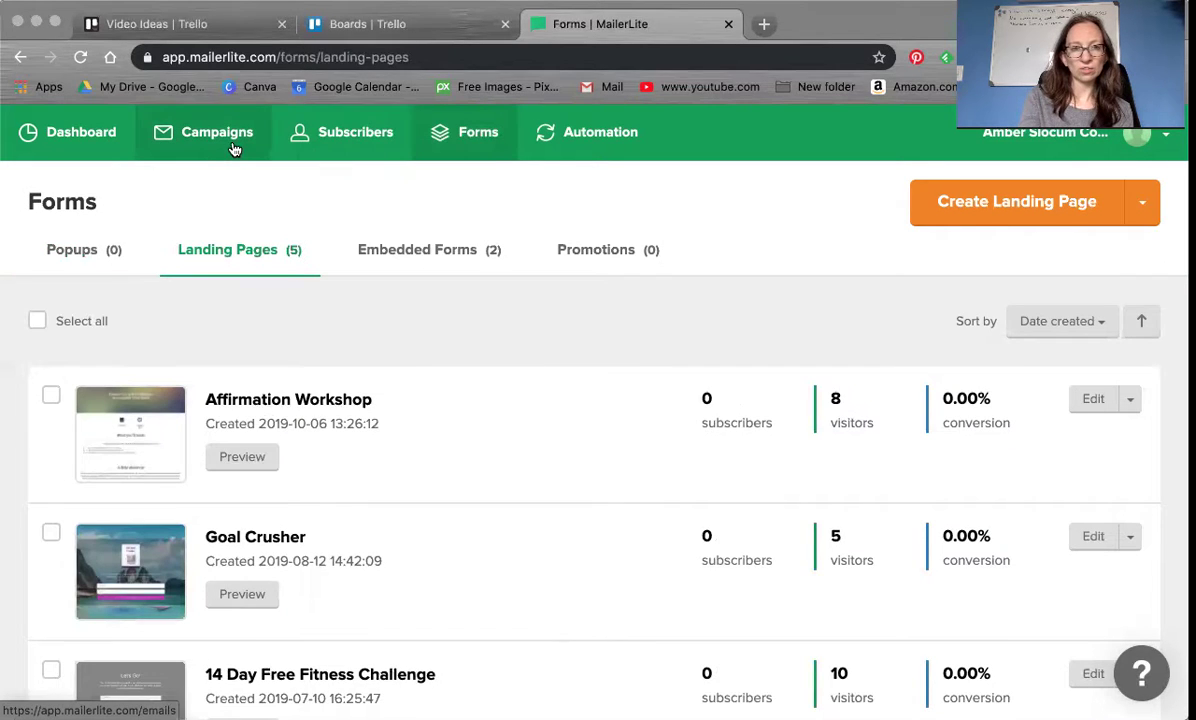
click(218, 135)
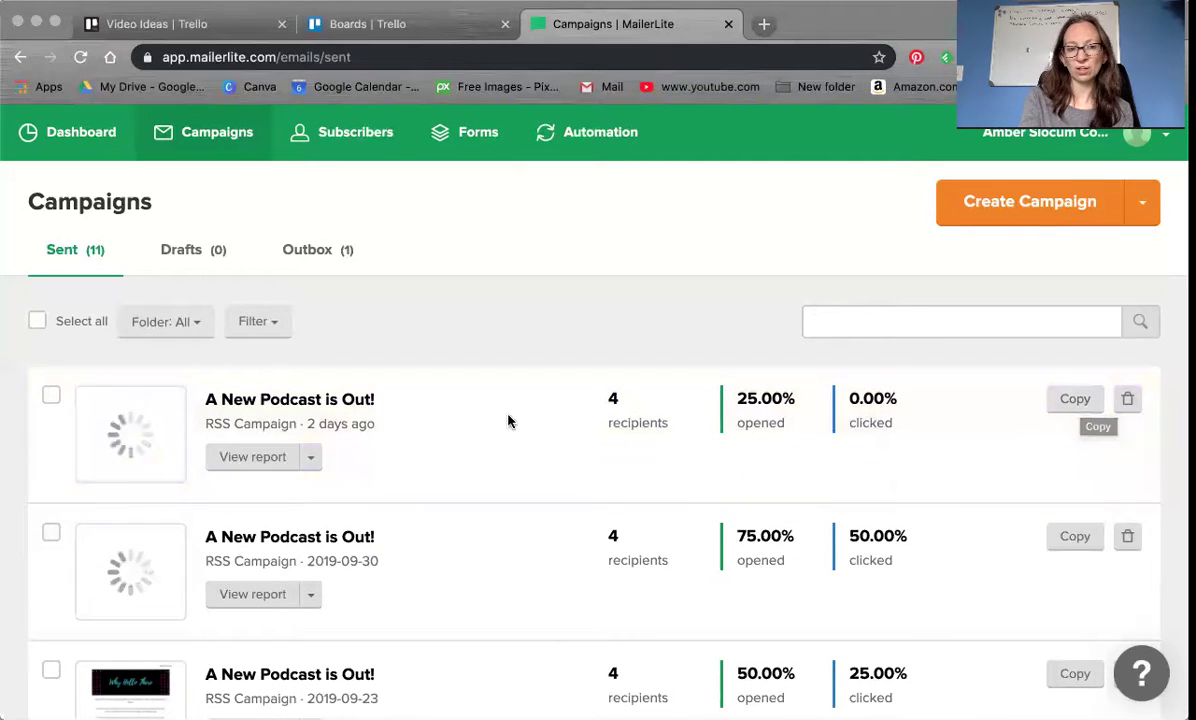
click(311, 462)
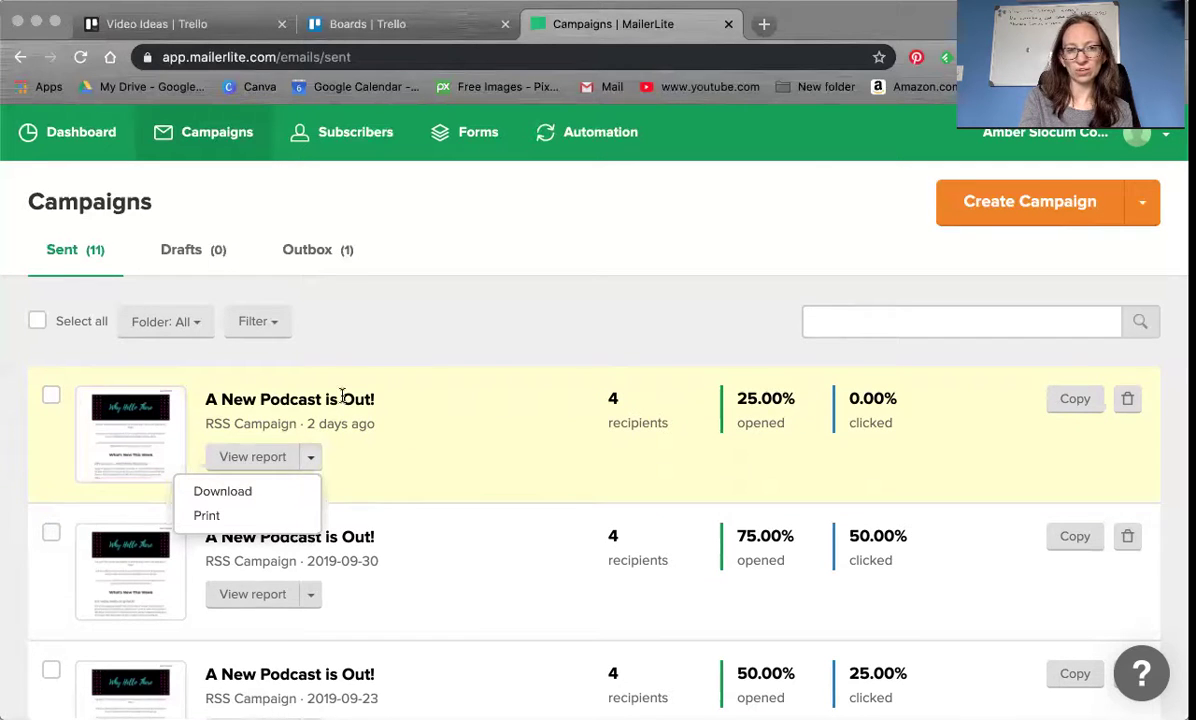
click(373, 278)
click(252, 457)
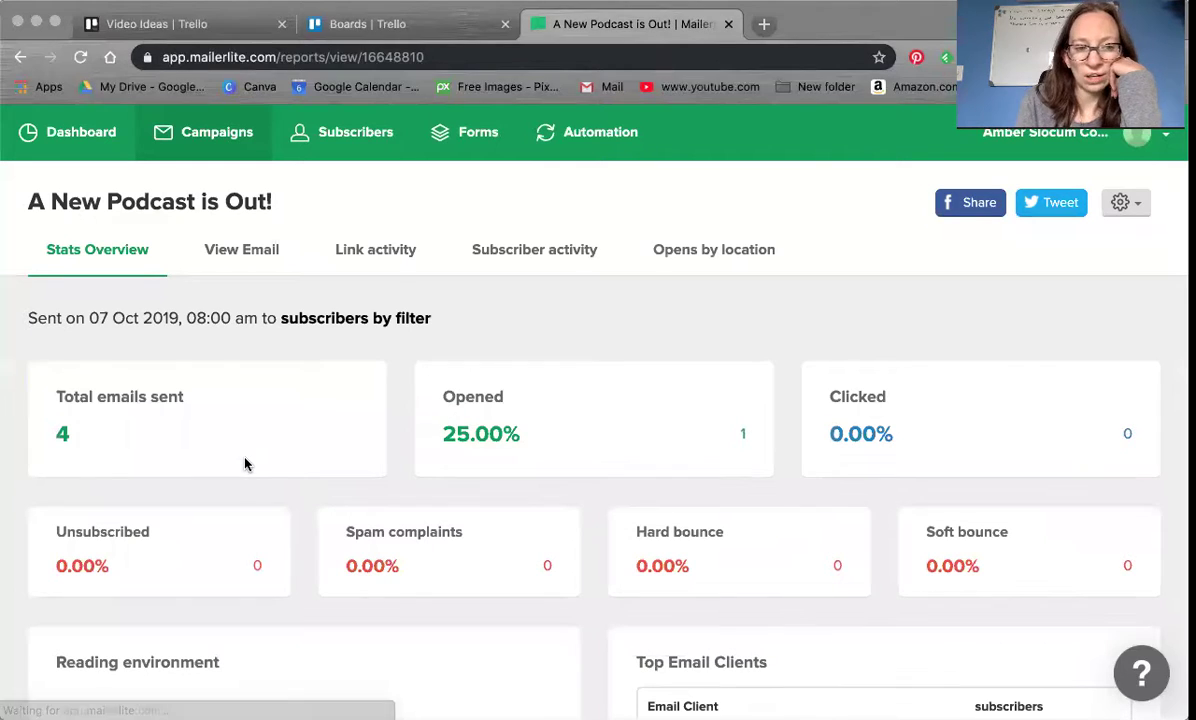
- Examine the campaign report's delivery figures, reading environment, top email clients and link activity
scroll(245, 463, down, 1)
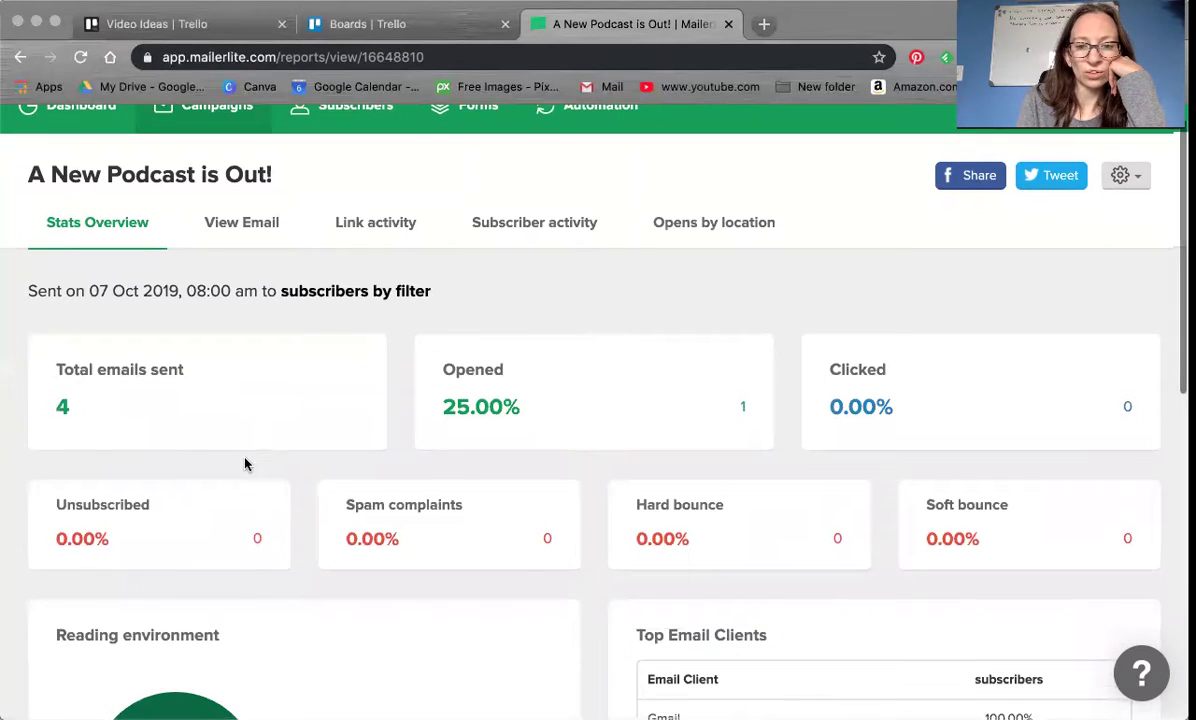
scroll(245, 463, down, 5)
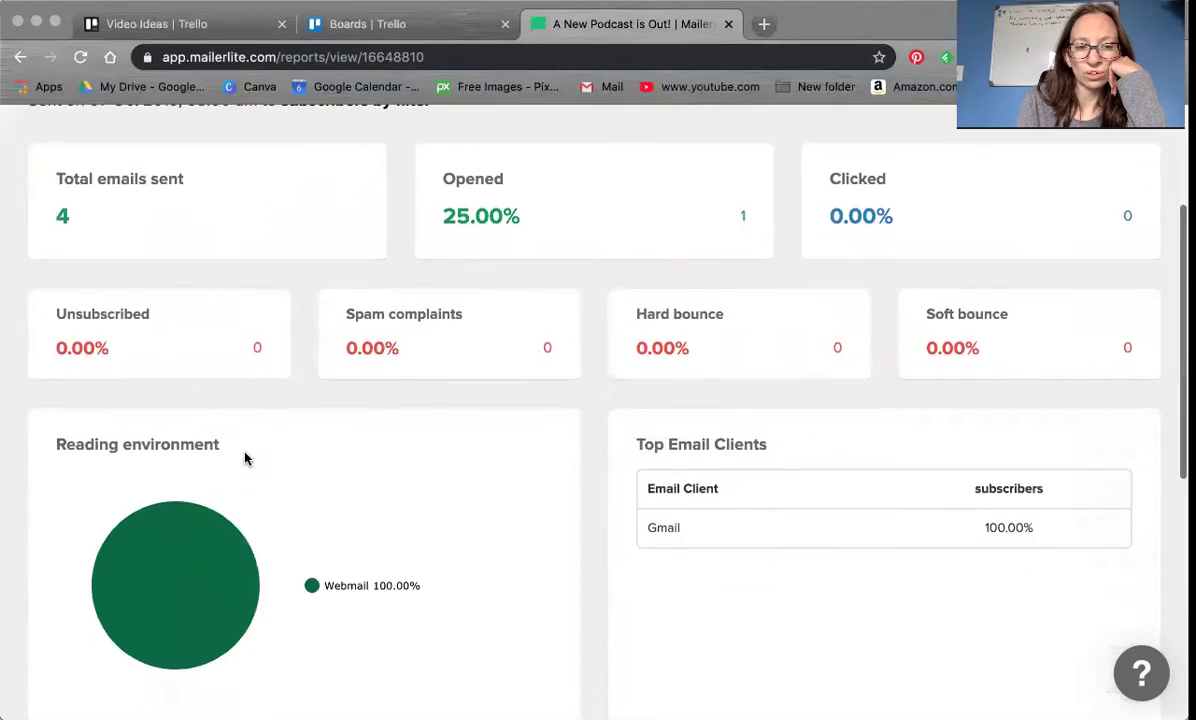
scroll(245, 458, down, 1)
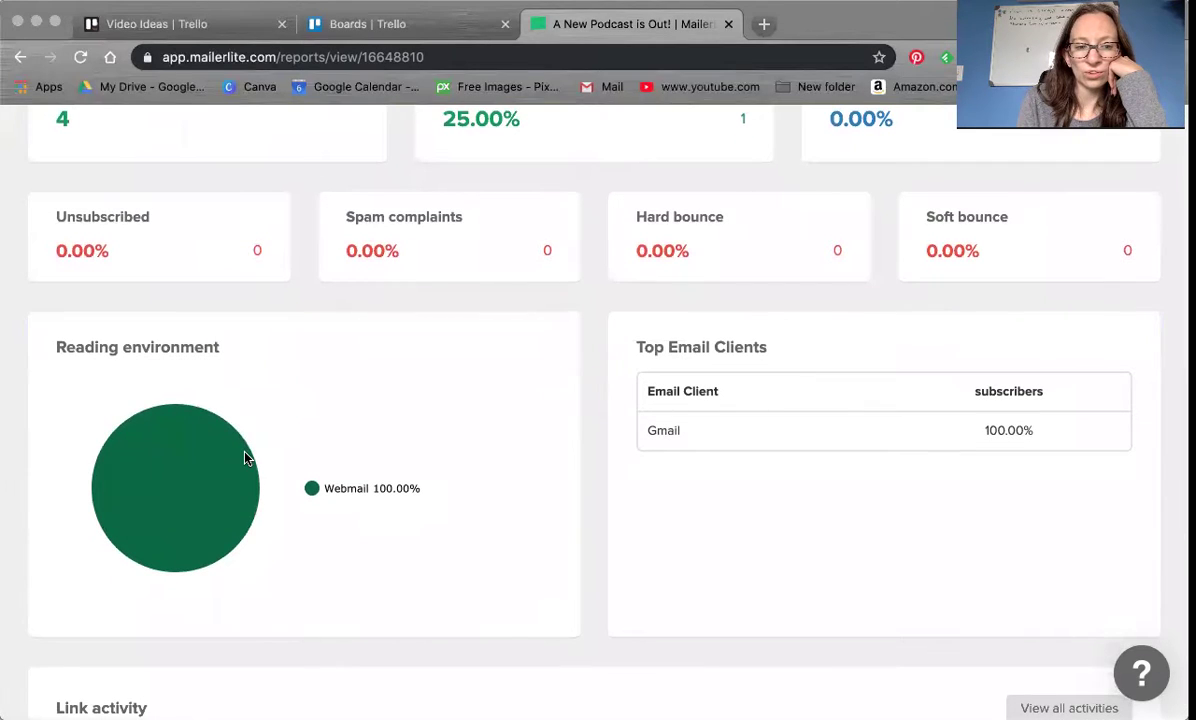
scroll(245, 458, down, 1)
scroll(245, 458, down, 2)
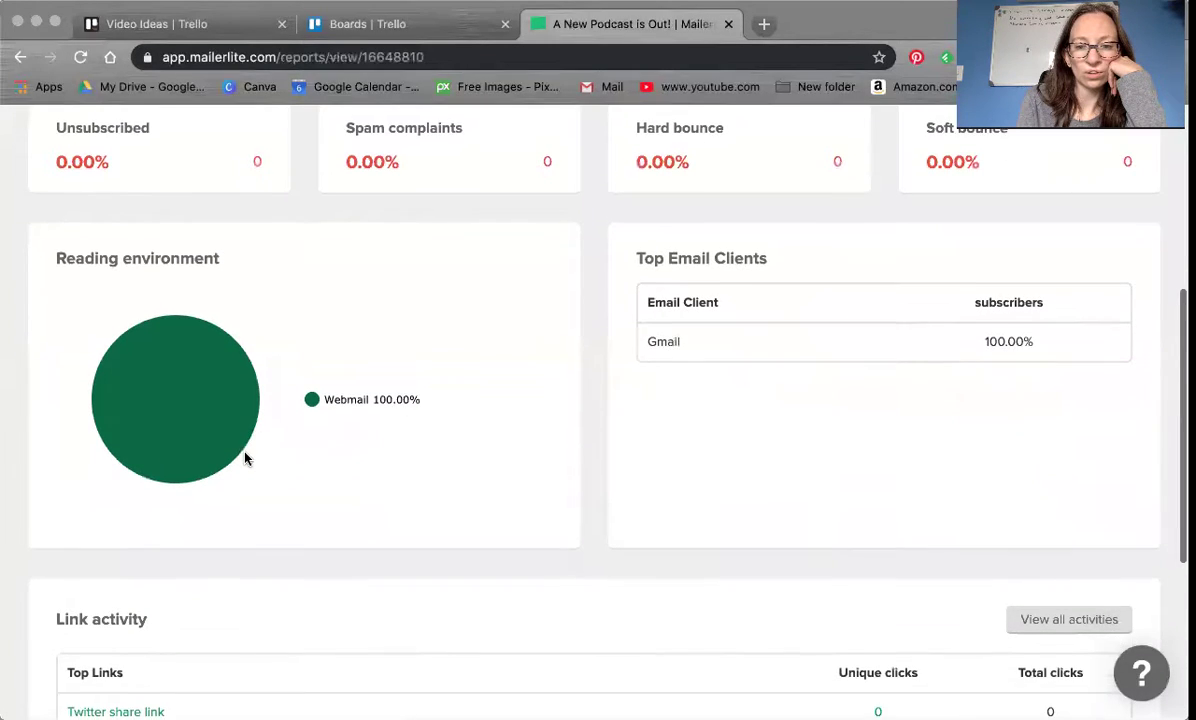
scroll(245, 457, down, 3)
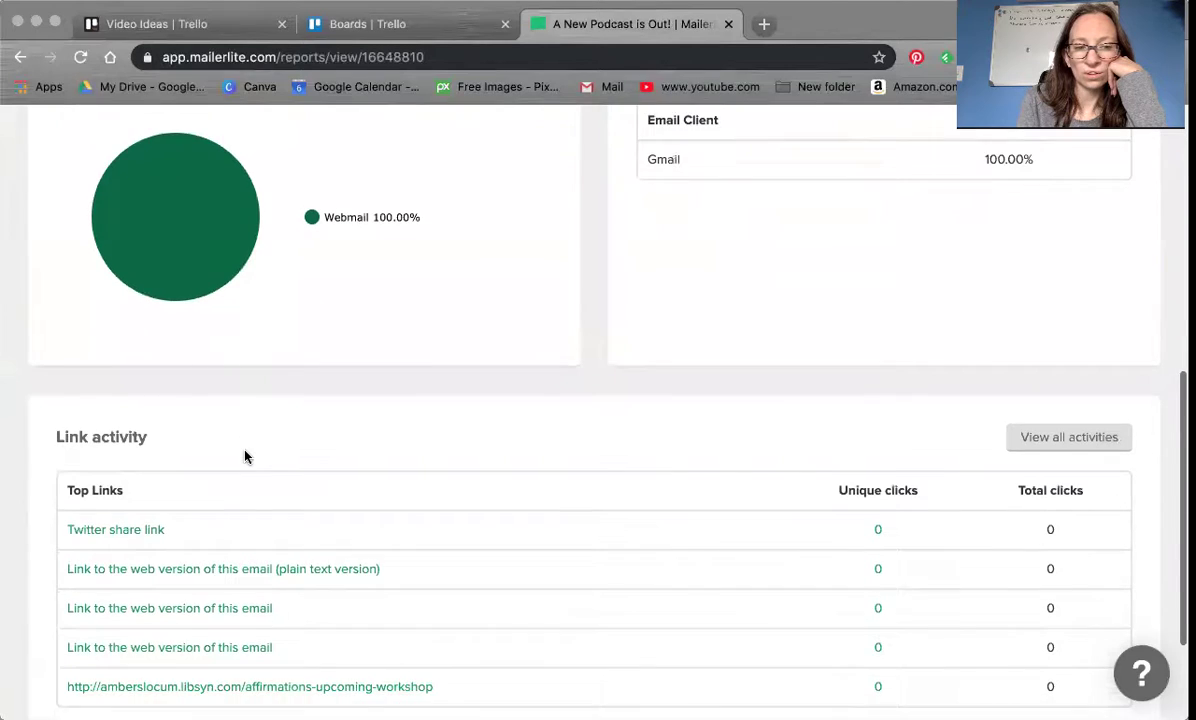
scroll(245, 457, down, 2)
scroll(245, 457, up, 10)
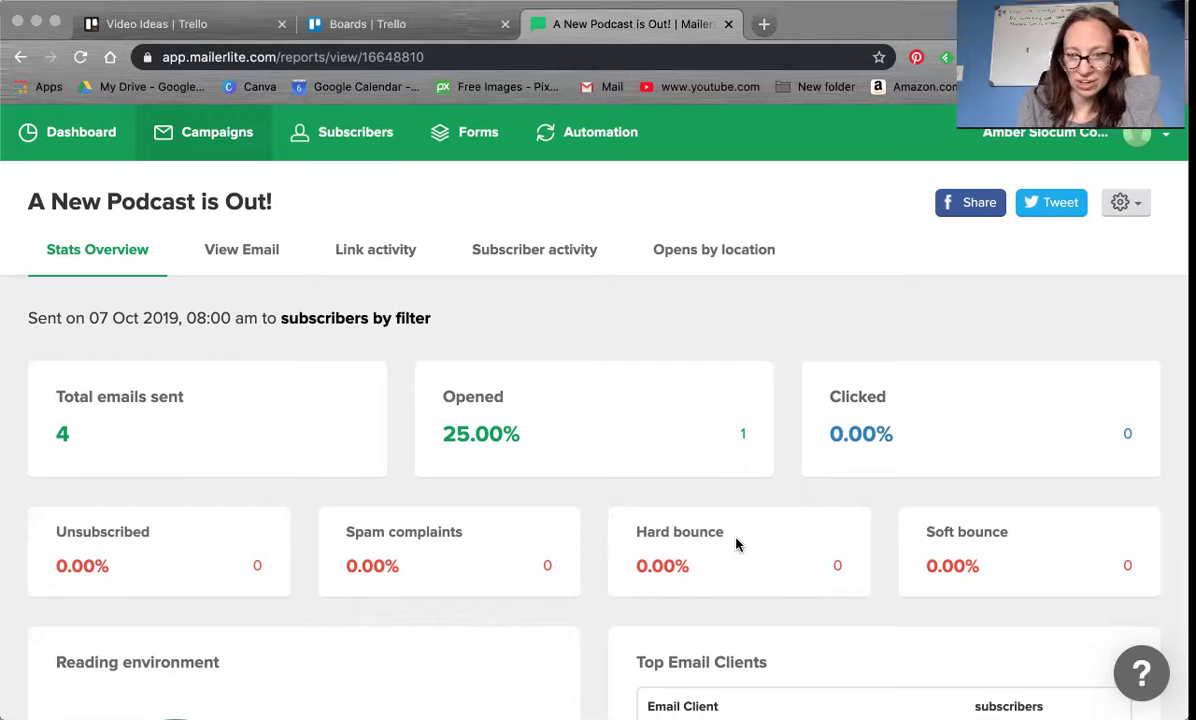
scroll(918, 540, down, 5)
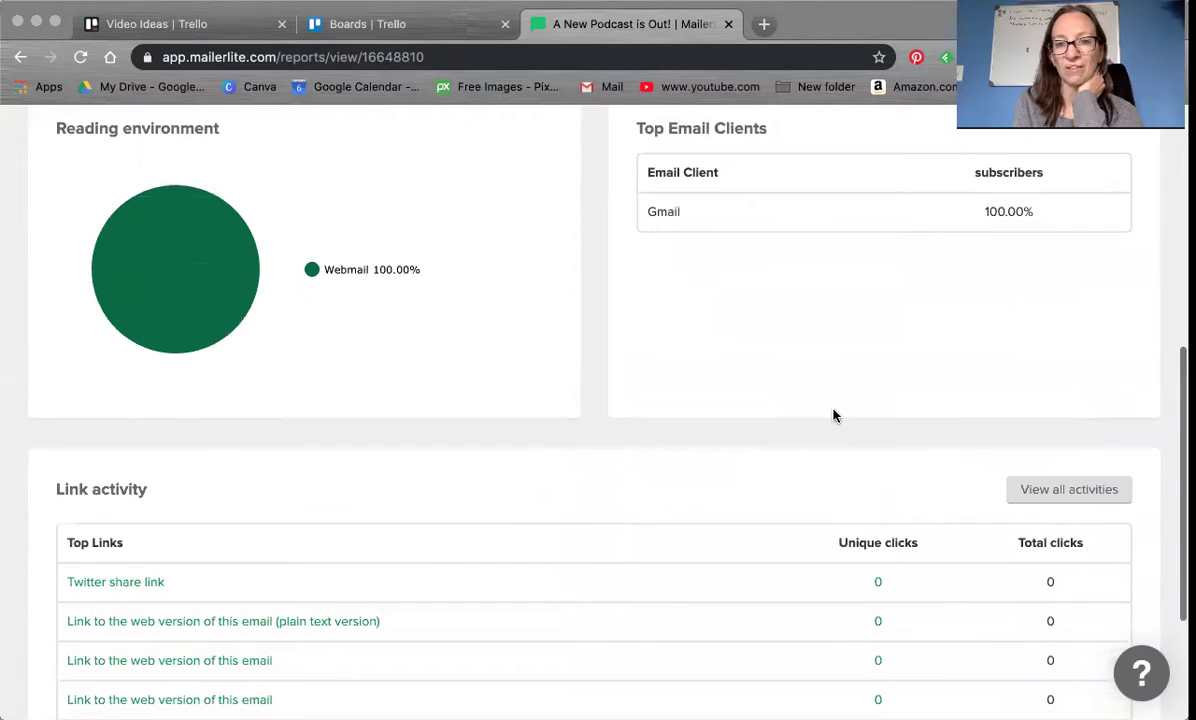
scroll(898, 285, up, 1)
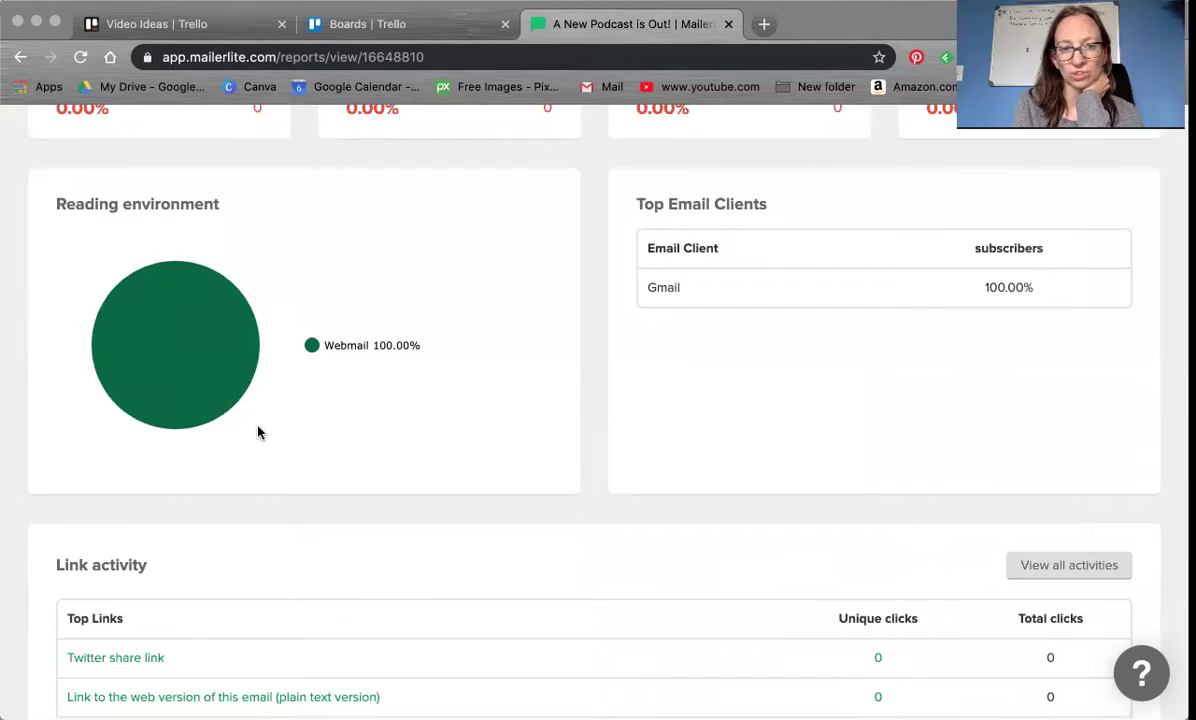
scroll(259, 432, down, 4)
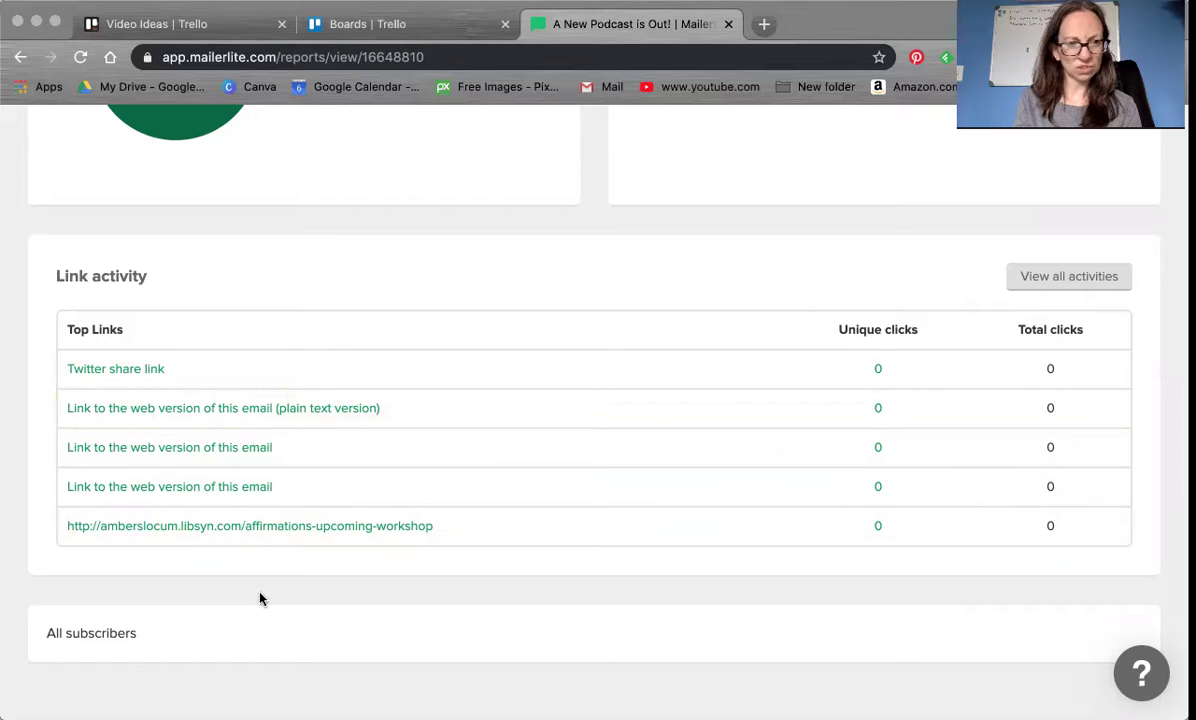
scroll(14, 535, up, 10)
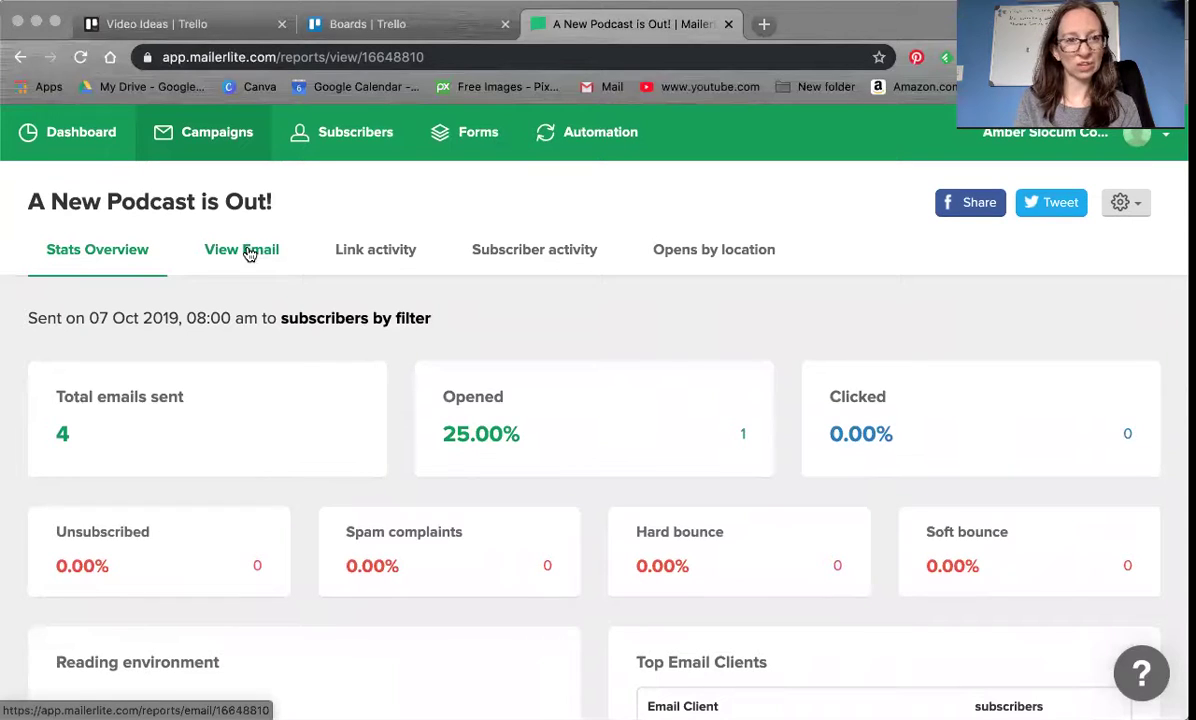
- View the email sent in this campaign and read through its content down to the footer
click(244, 254)
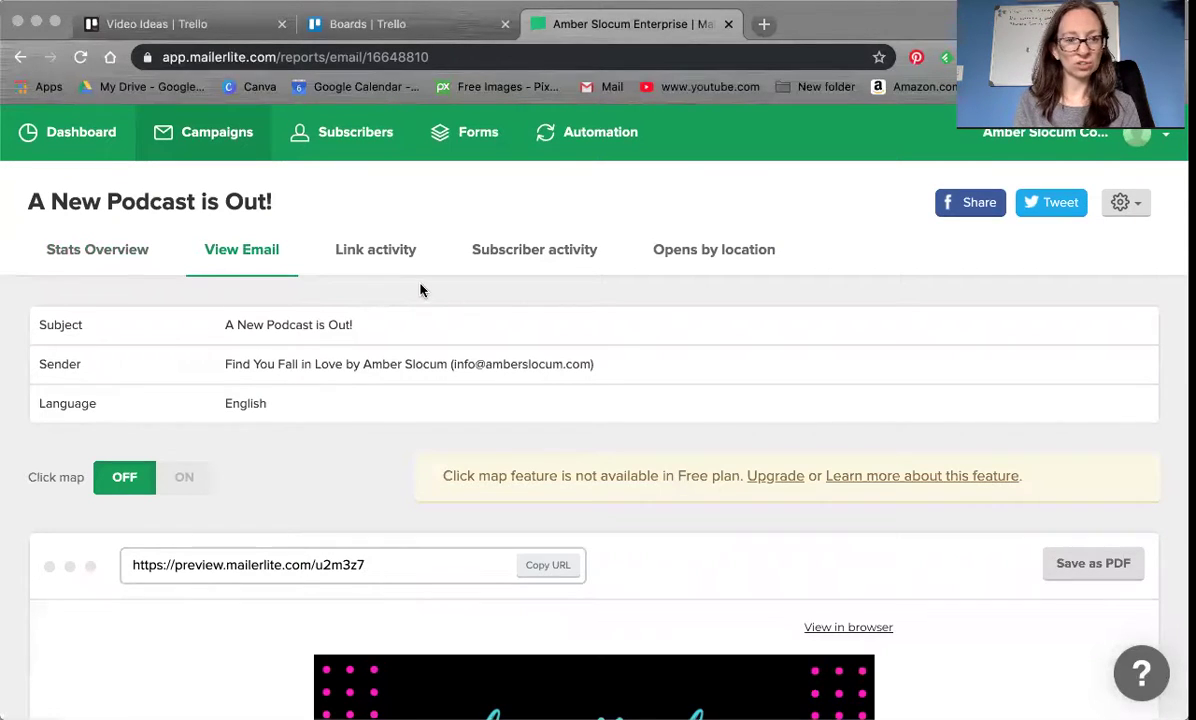
scroll(420, 290, down, 15)
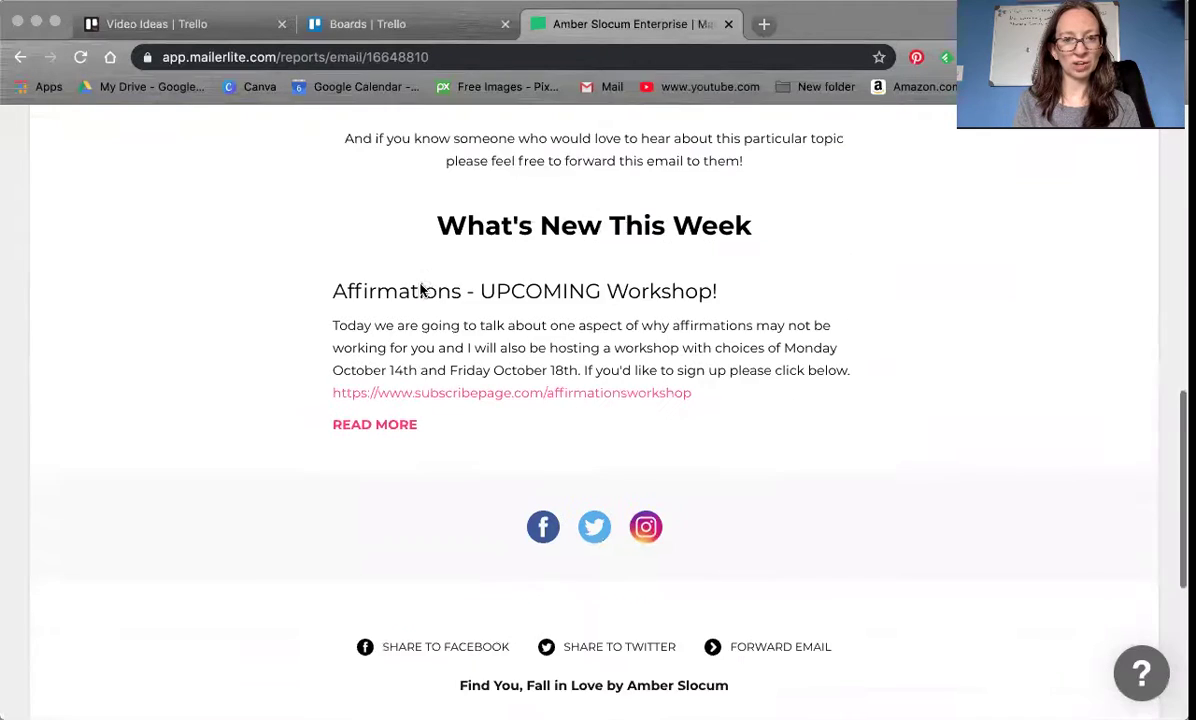
scroll(420, 290, down, 5)
scroll(422, 275, up, 20)
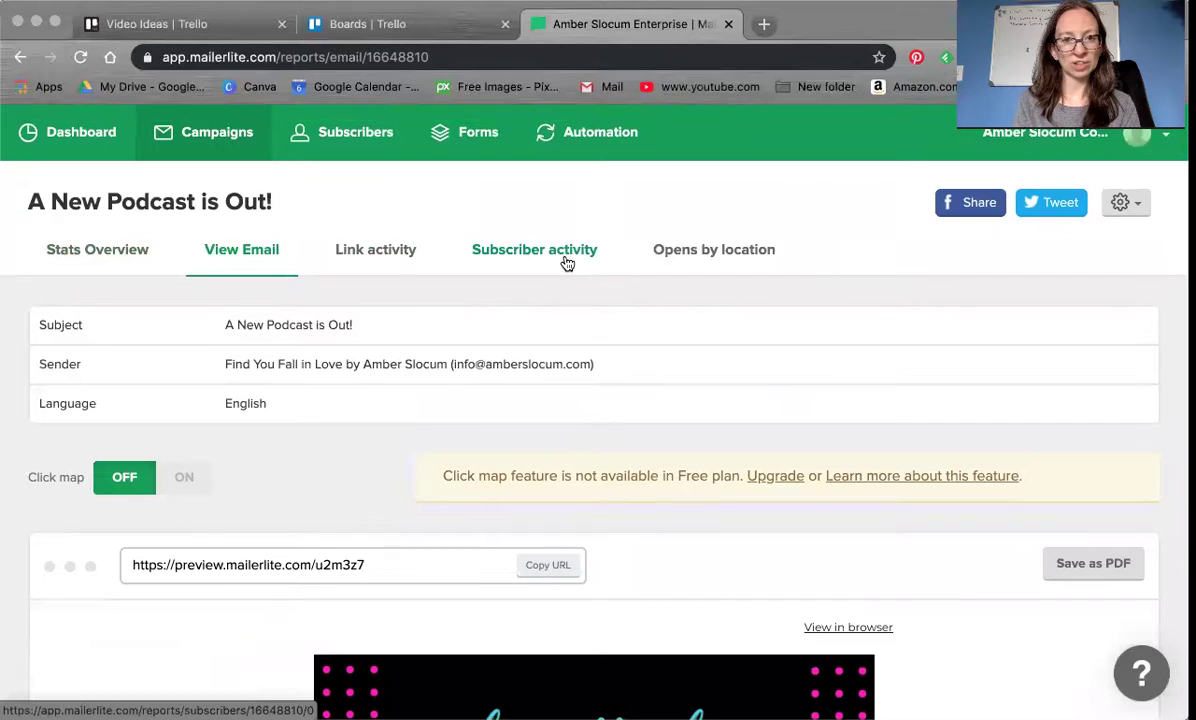
- Check the campaign's opens by location, including the map and top countries, and return to the stats overview
click(745, 252)
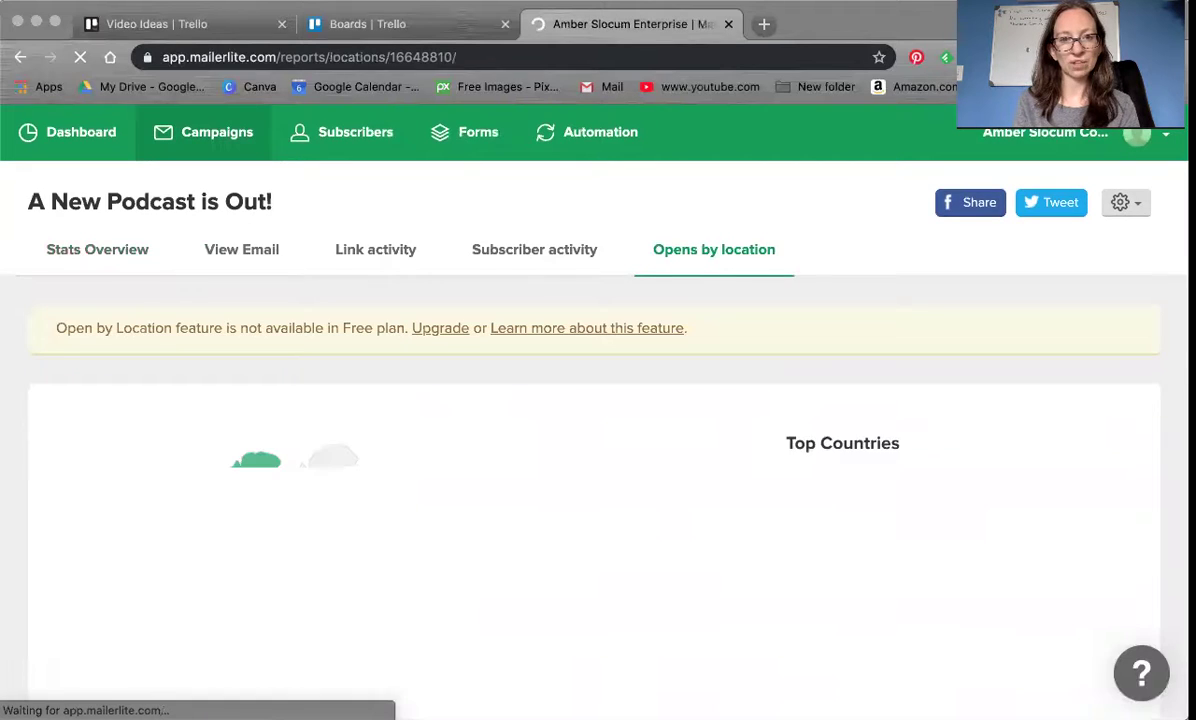
scroll(737, 256, down, 3)
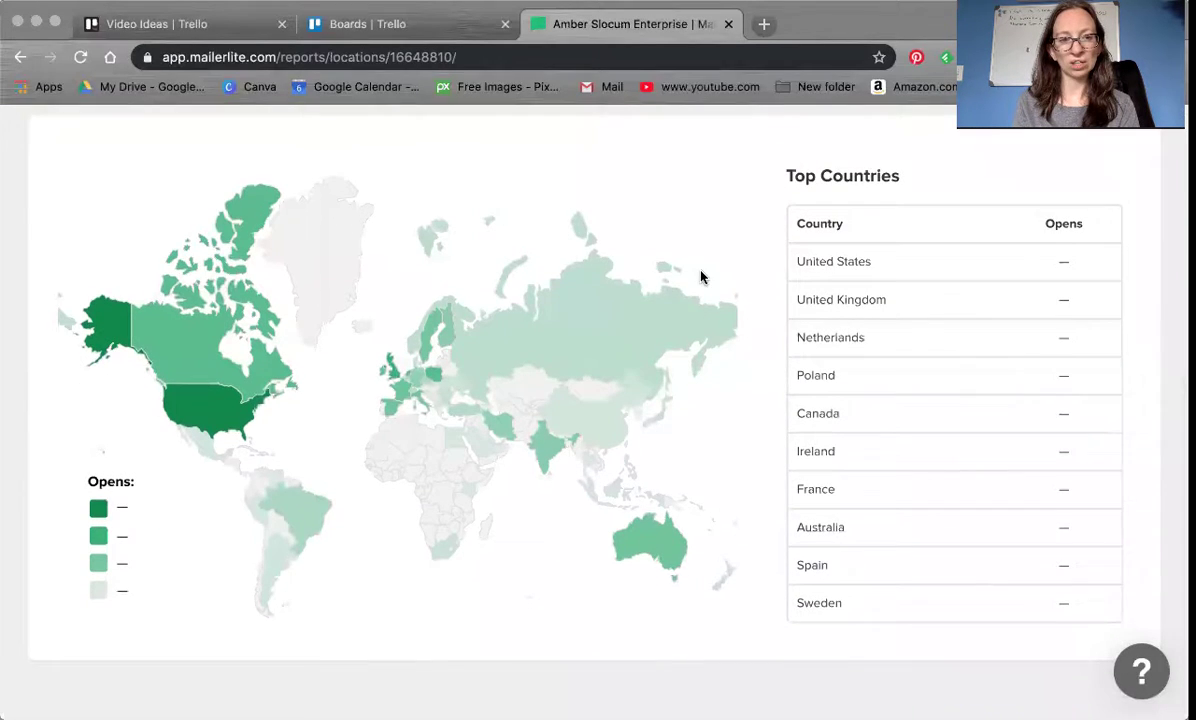
scroll(701, 273, up, 3)
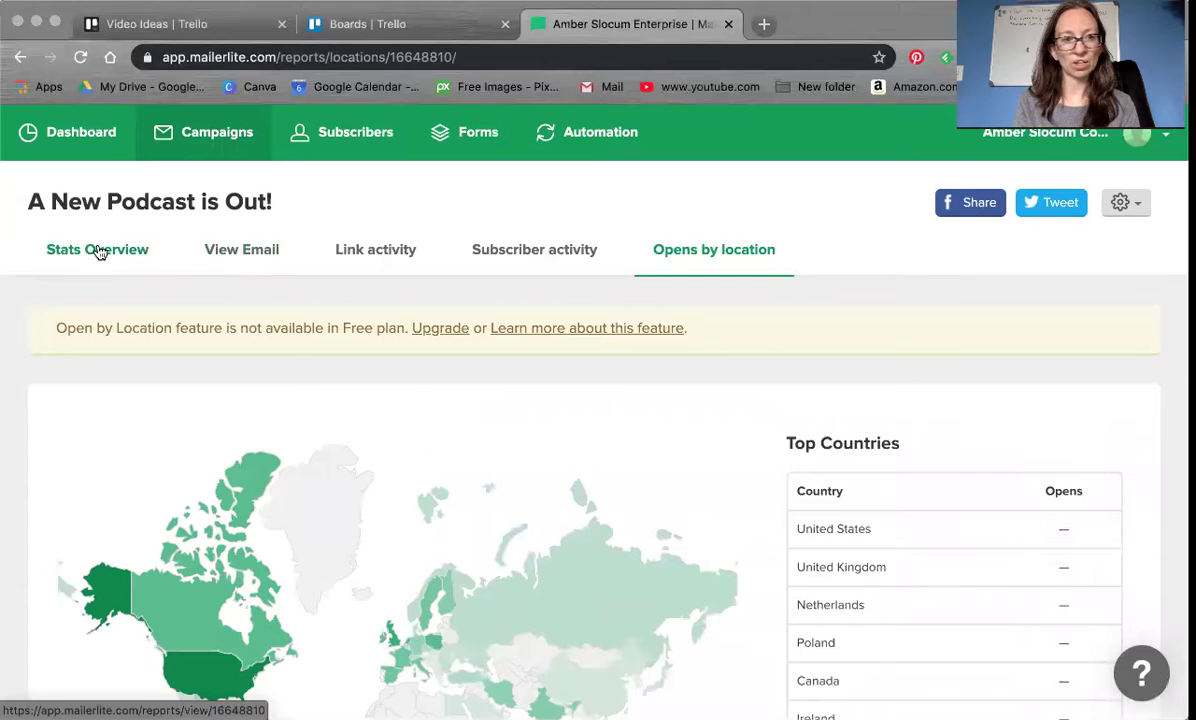
click(99, 252)
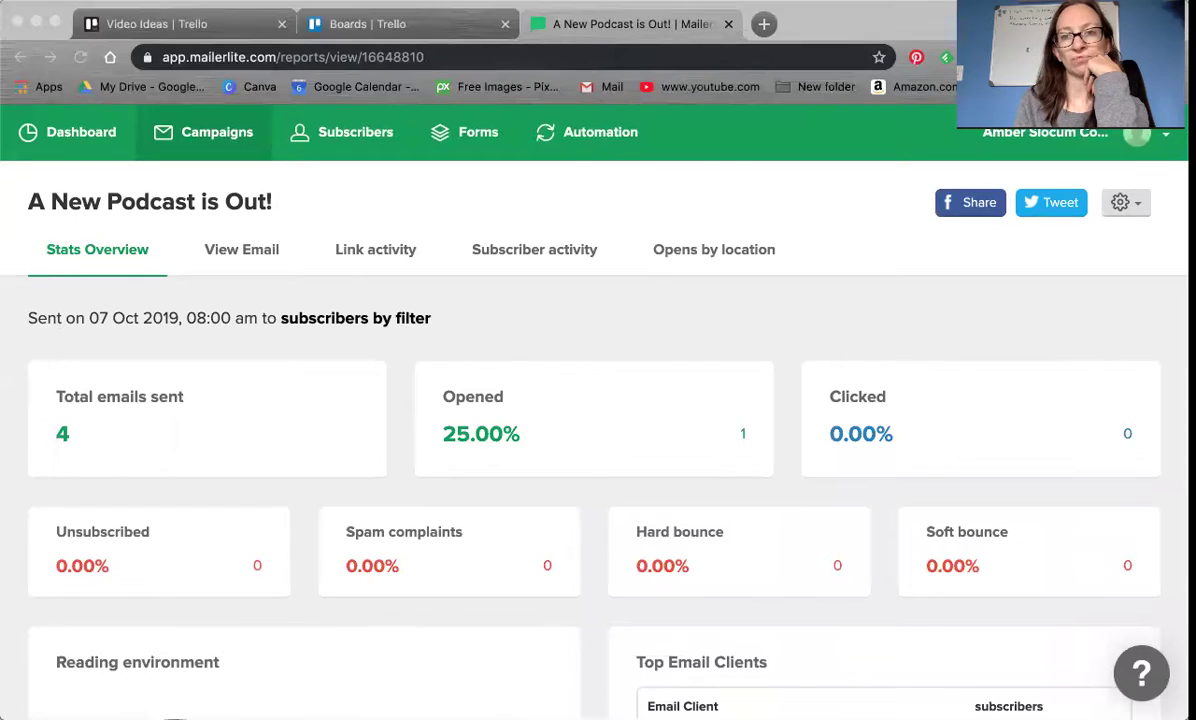
click(593, 192)
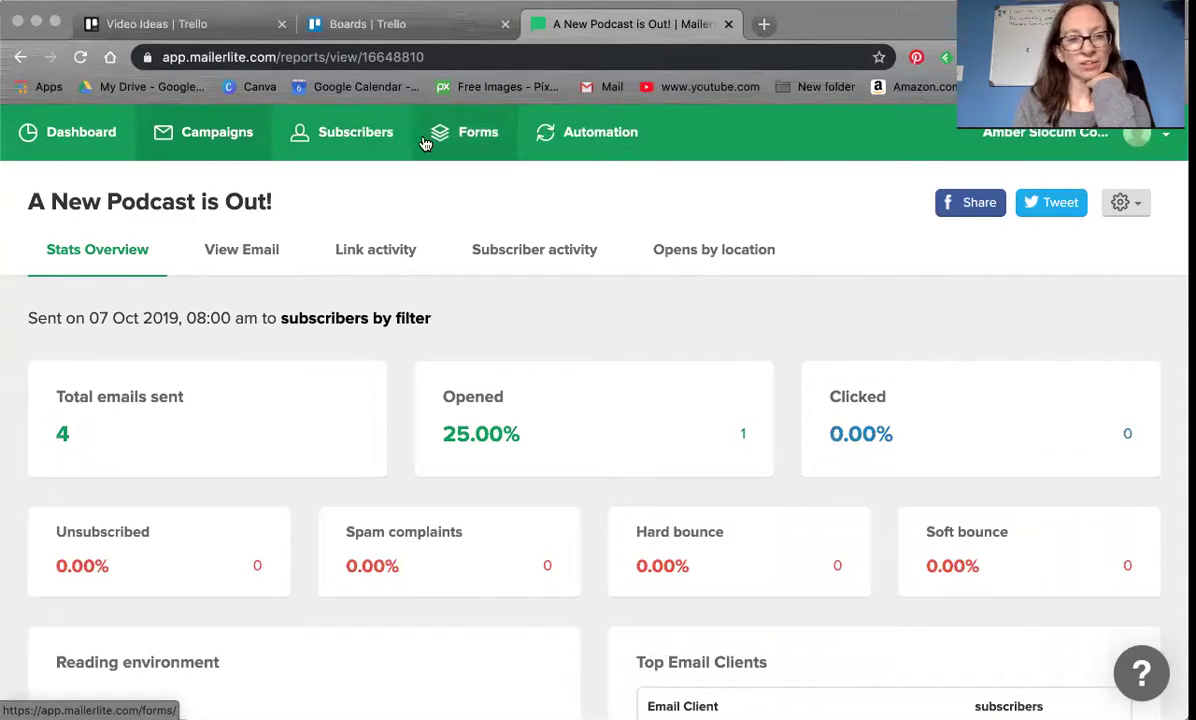
- Look through the account's form types: landing pages, promotions, popups and embedded forms, including their subscriber, visitor and conversion statistics
click(487, 139)
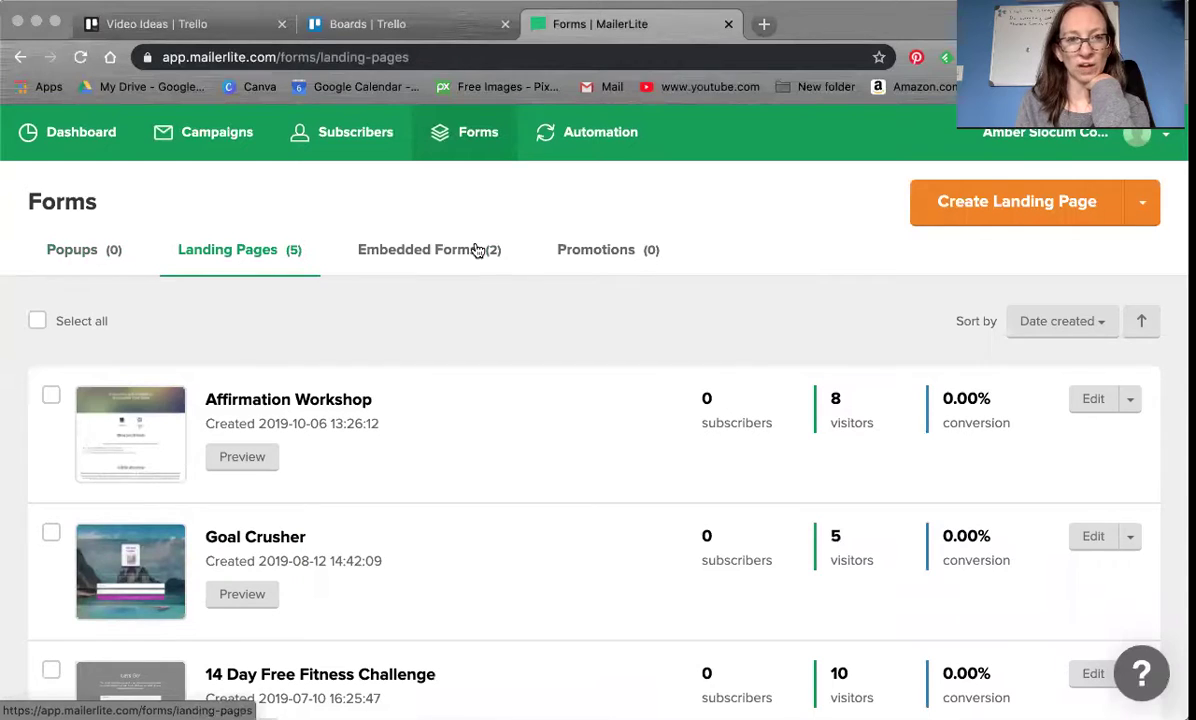
click(619, 260)
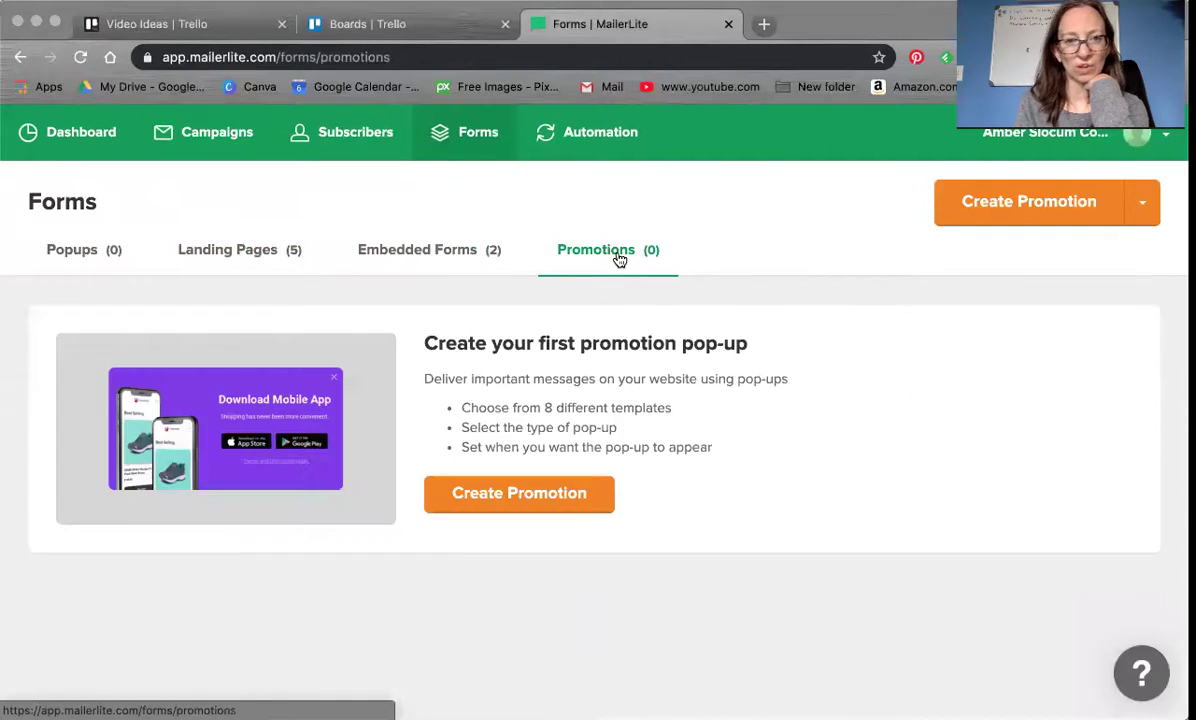
click(94, 250)
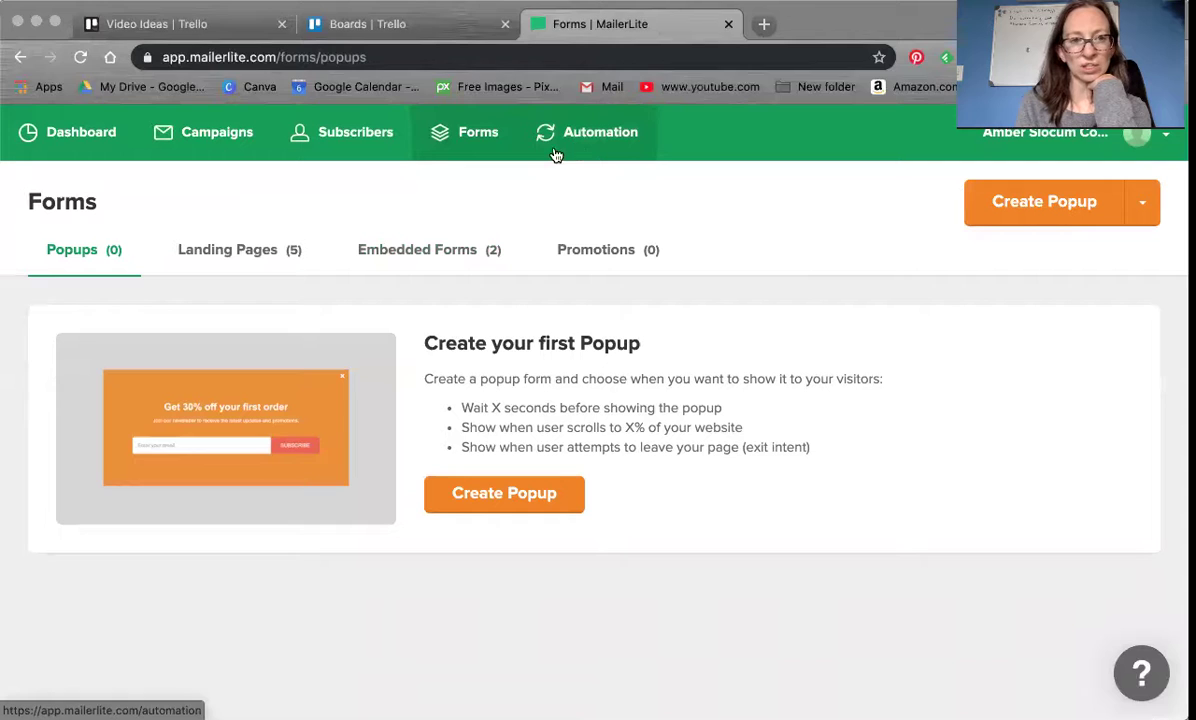
click(240, 252)
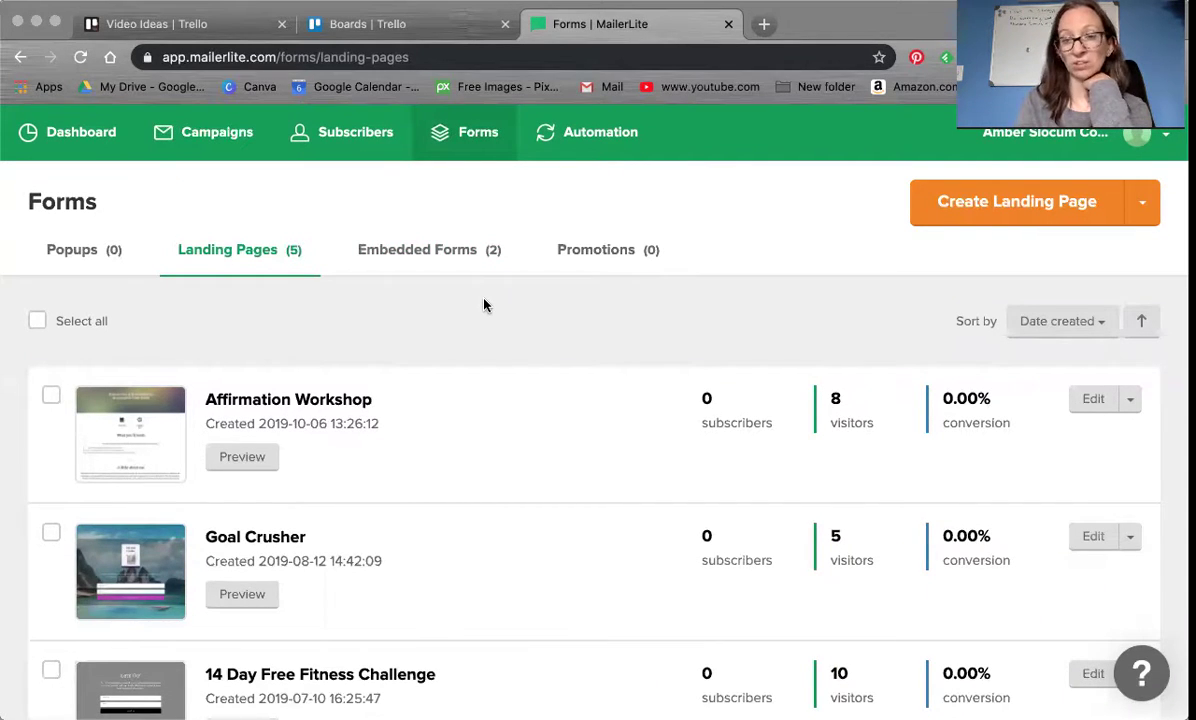
click(423, 258)
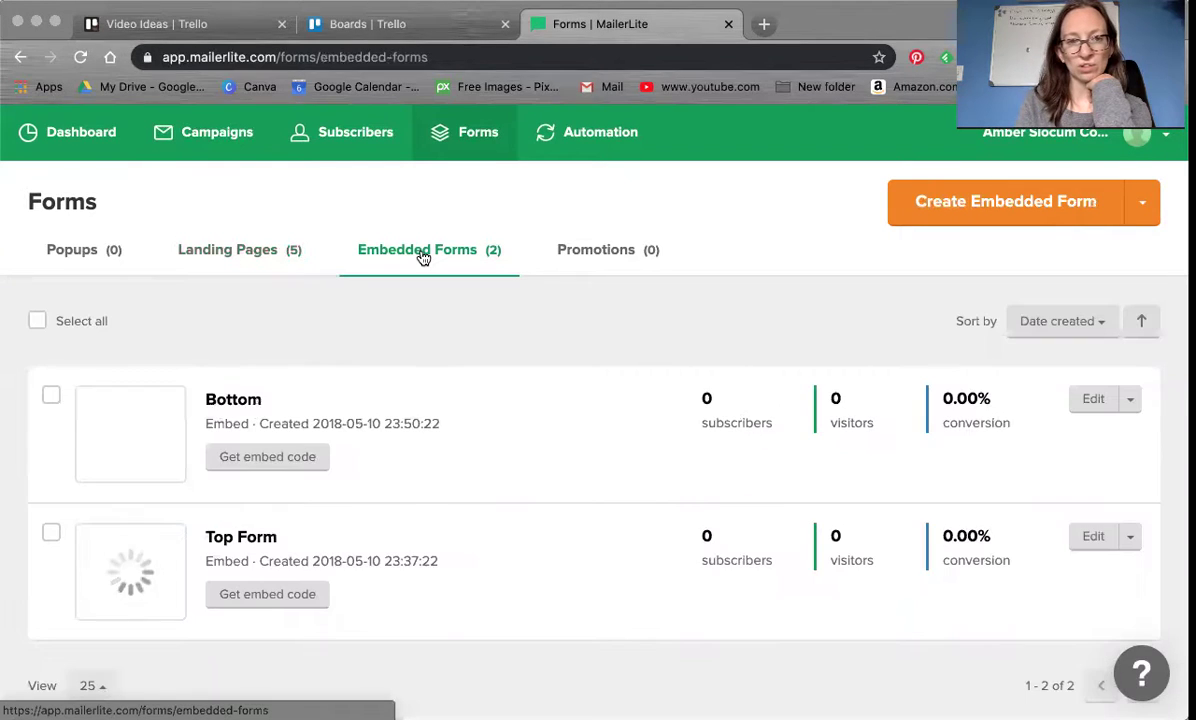
scroll(417, 338, down, 1)
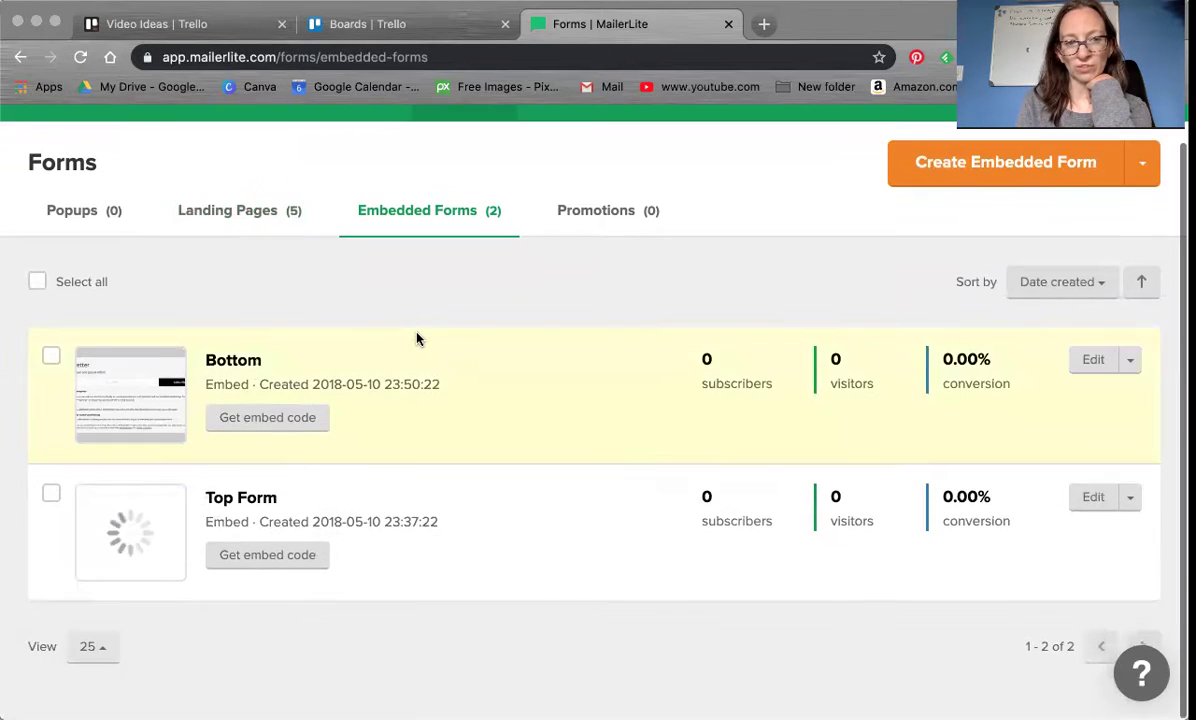
scroll(417, 338, up, 1)
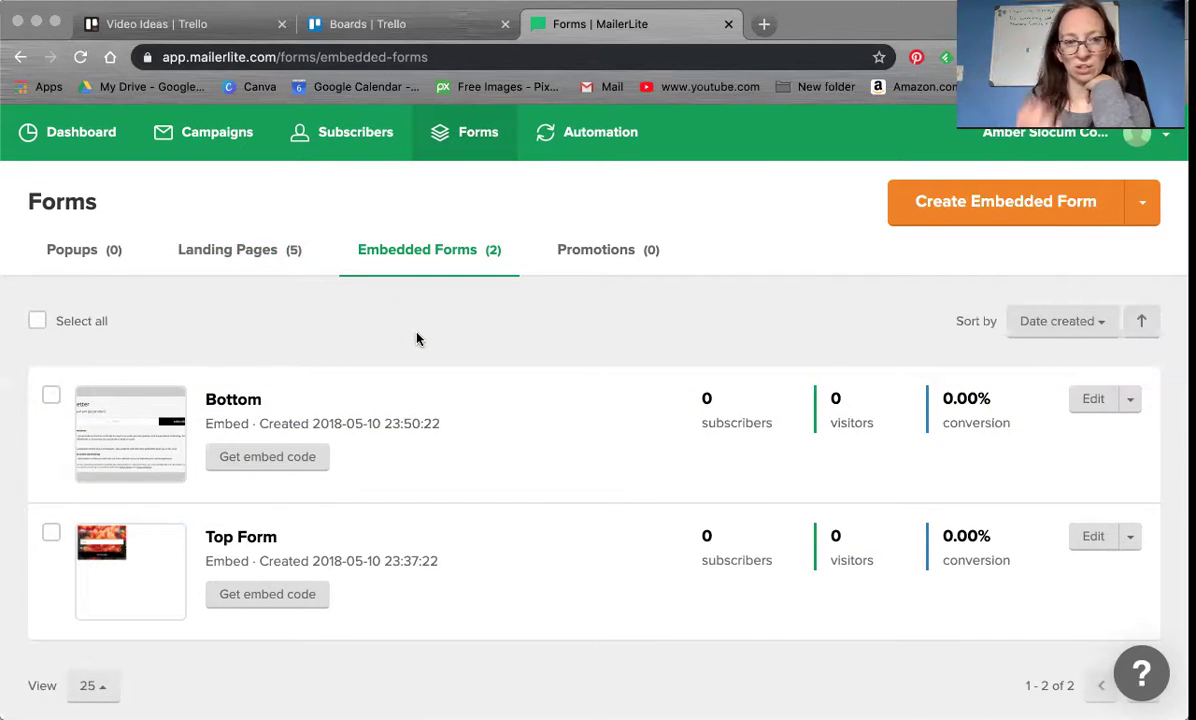
- Review the automation workflows with their sent, opened and clicked statistics, and return to the dashboard
click(585, 140)
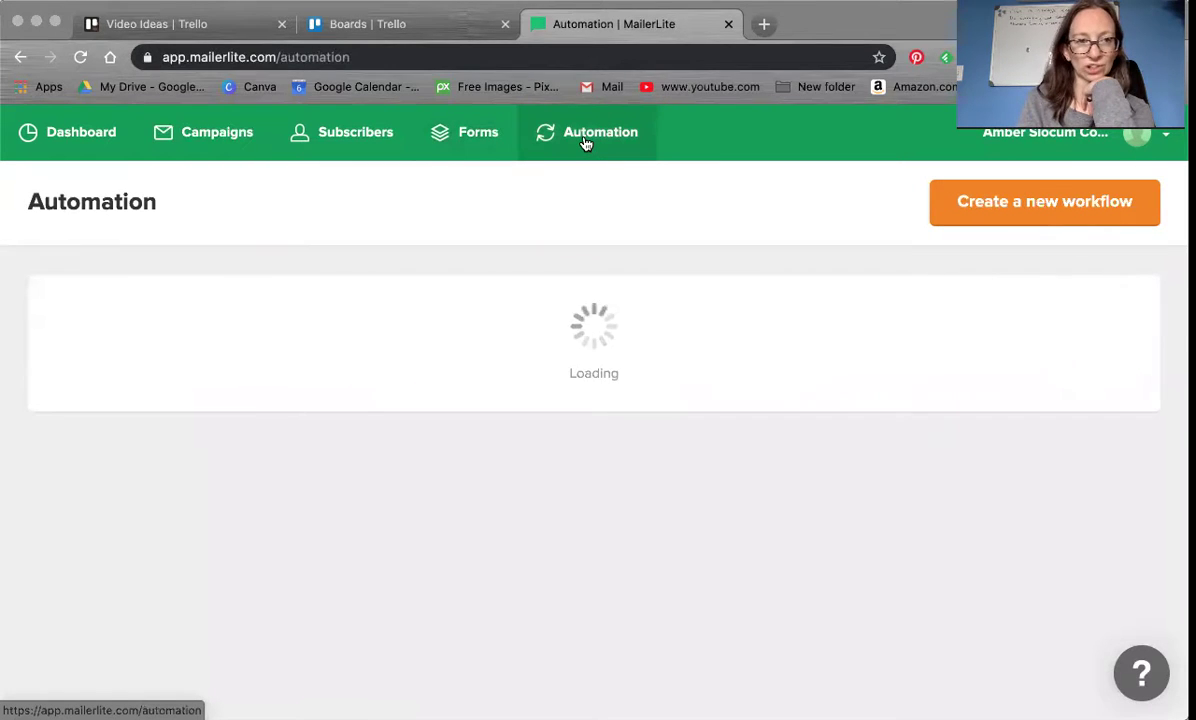
scroll(435, 358, down, 1)
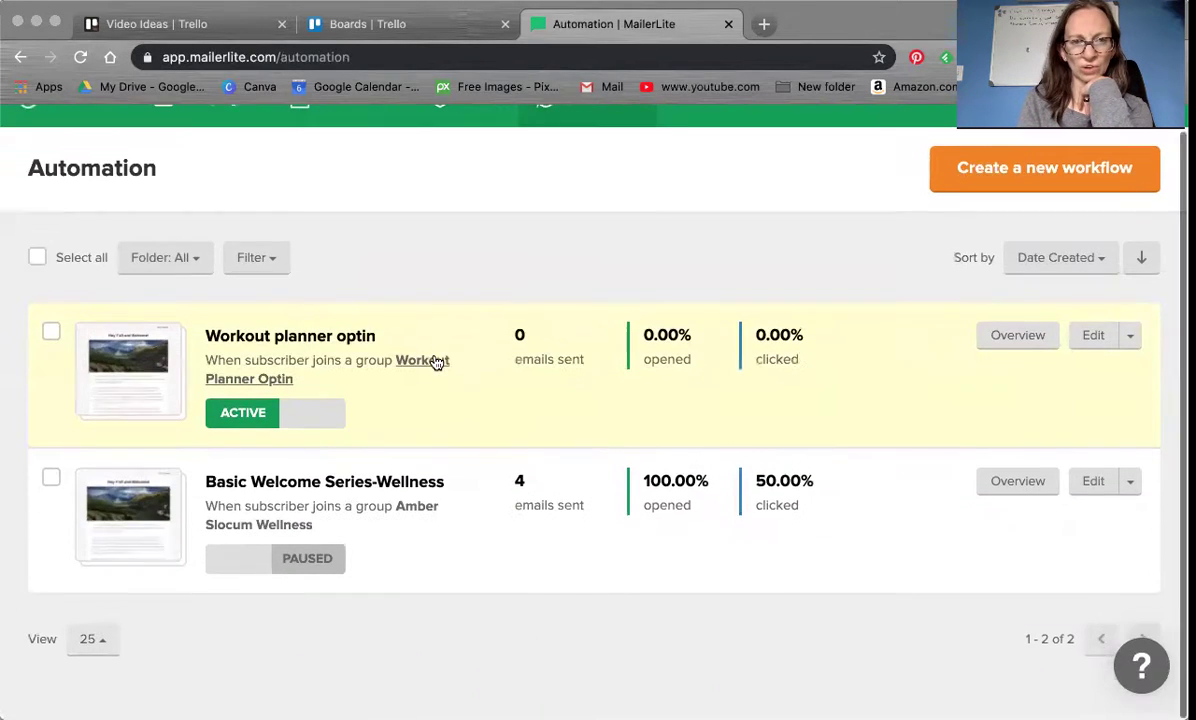
scroll(435, 362, up, 1)
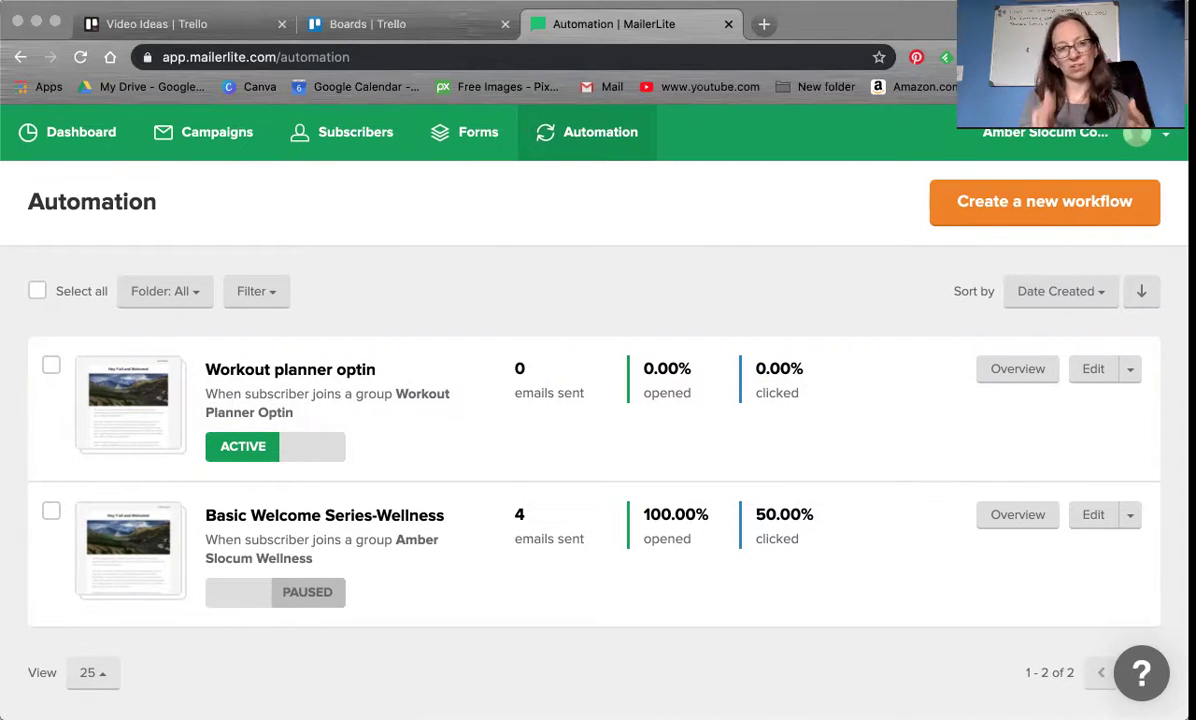
click(83, 135)
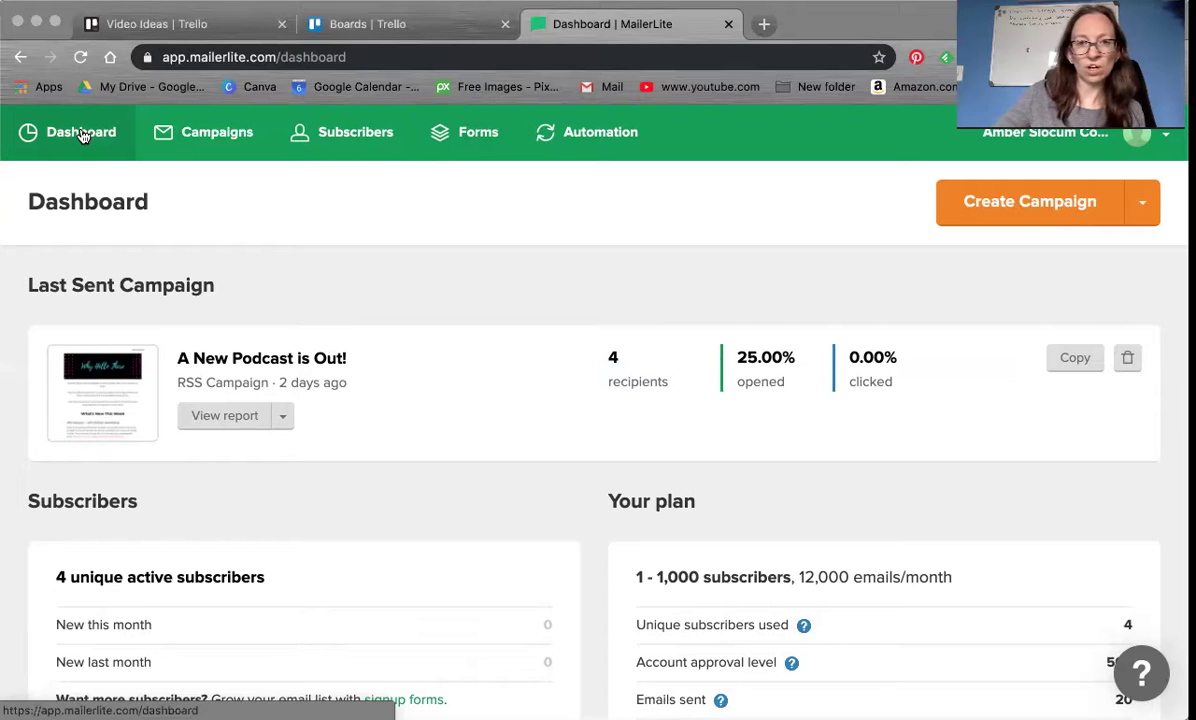
- Open the Affirmation Workshop landing page's settings from the landing page forms, and go back to the list
click(462, 132)
click(206, 258)
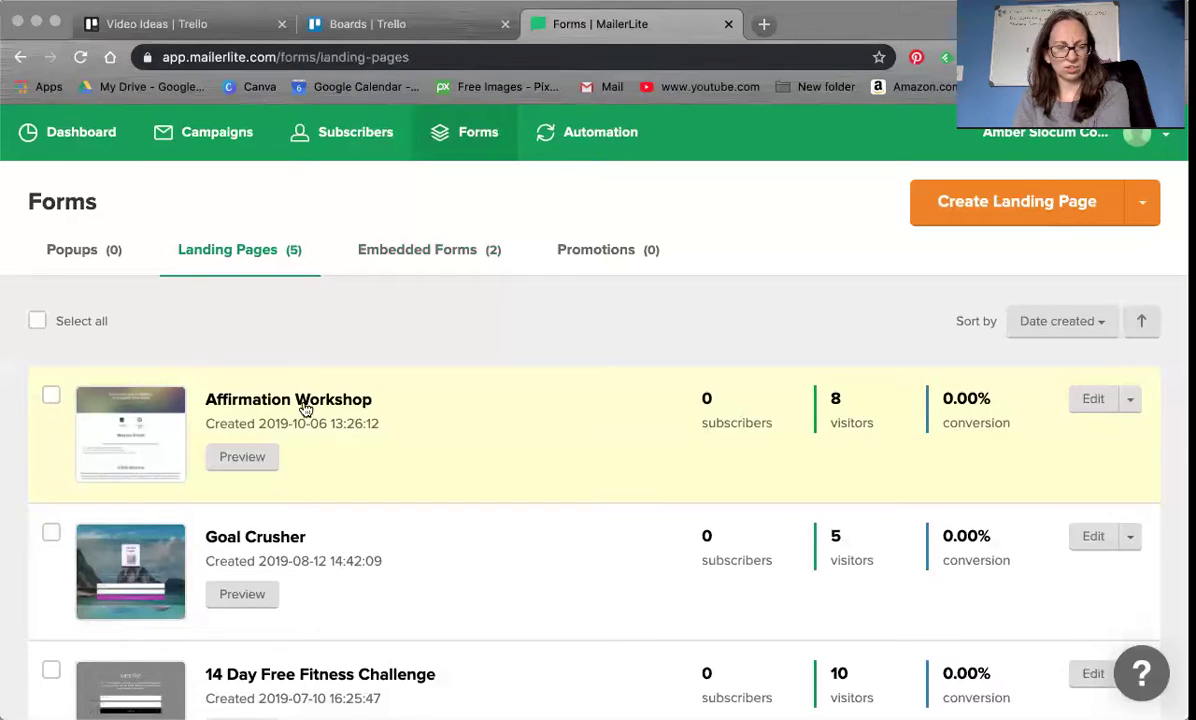
click(300, 401)
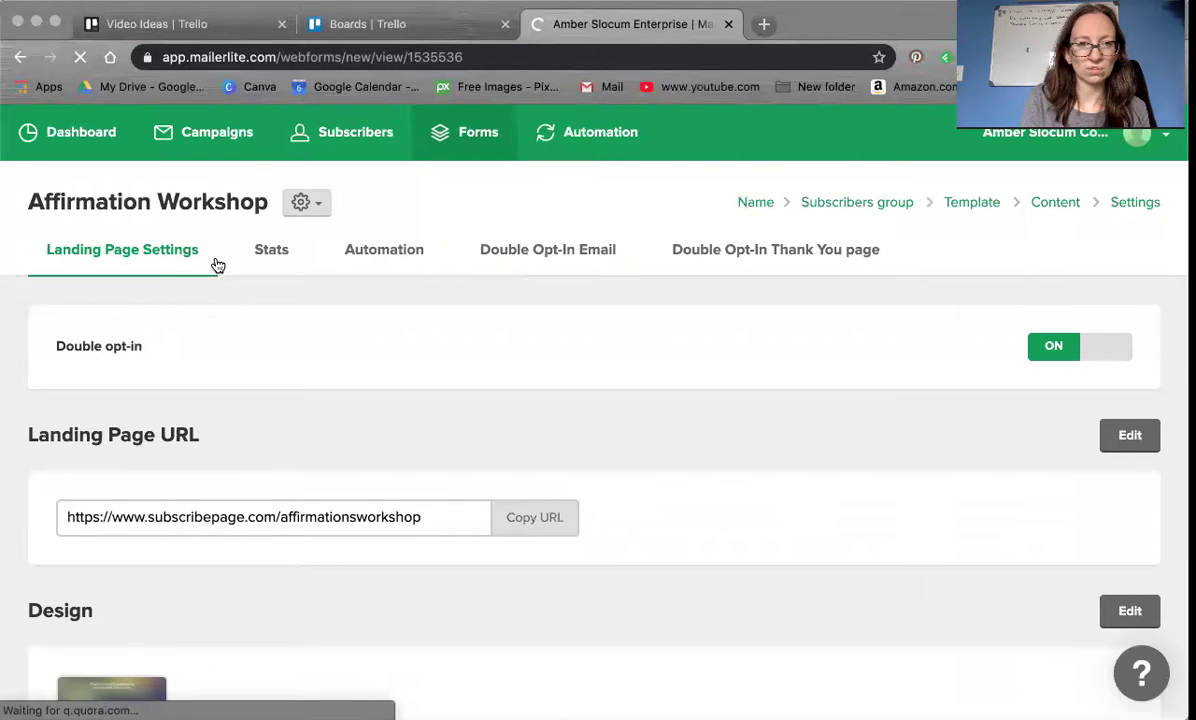
click(20, 57)
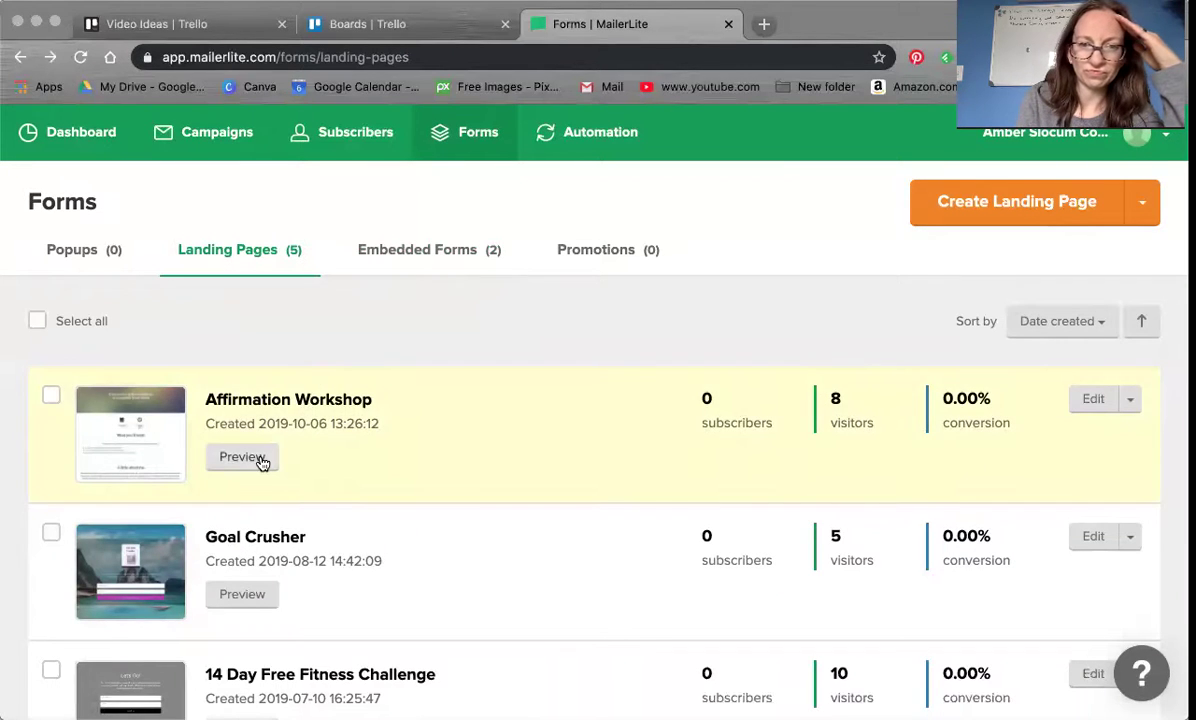
- Preview the Affirmation Workshop landing page in desktop view and read it through to the footer
click(246, 458)
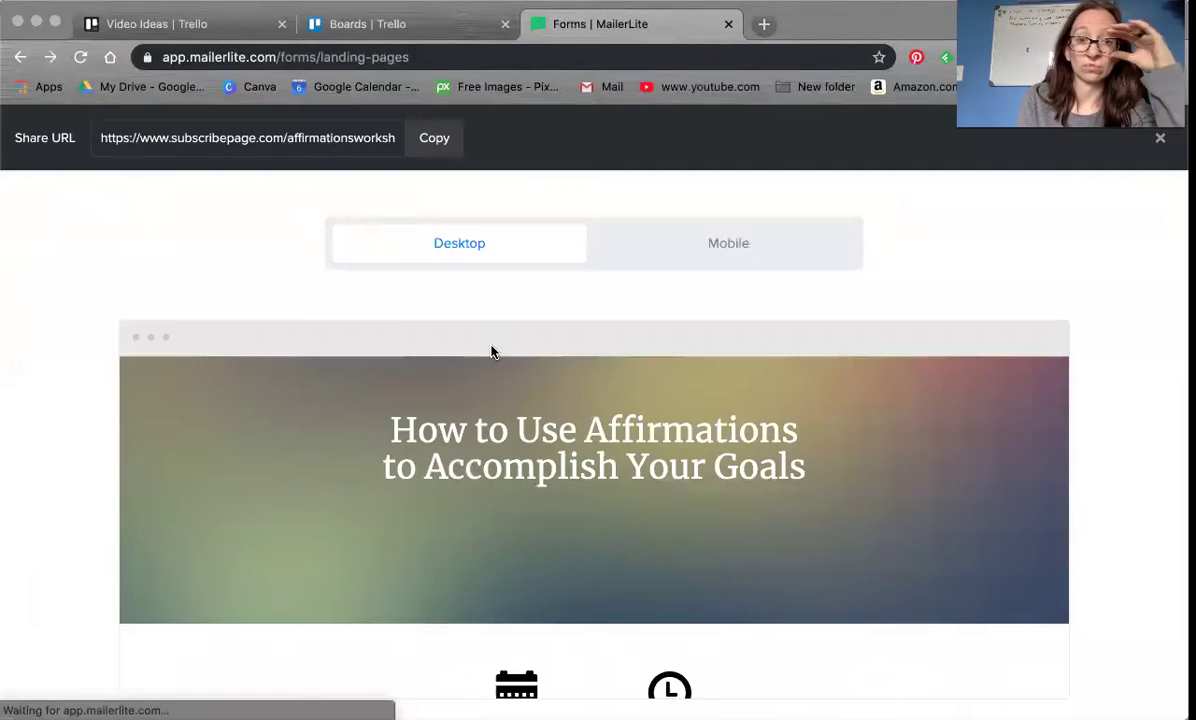
scroll(298, 443, down, 5)
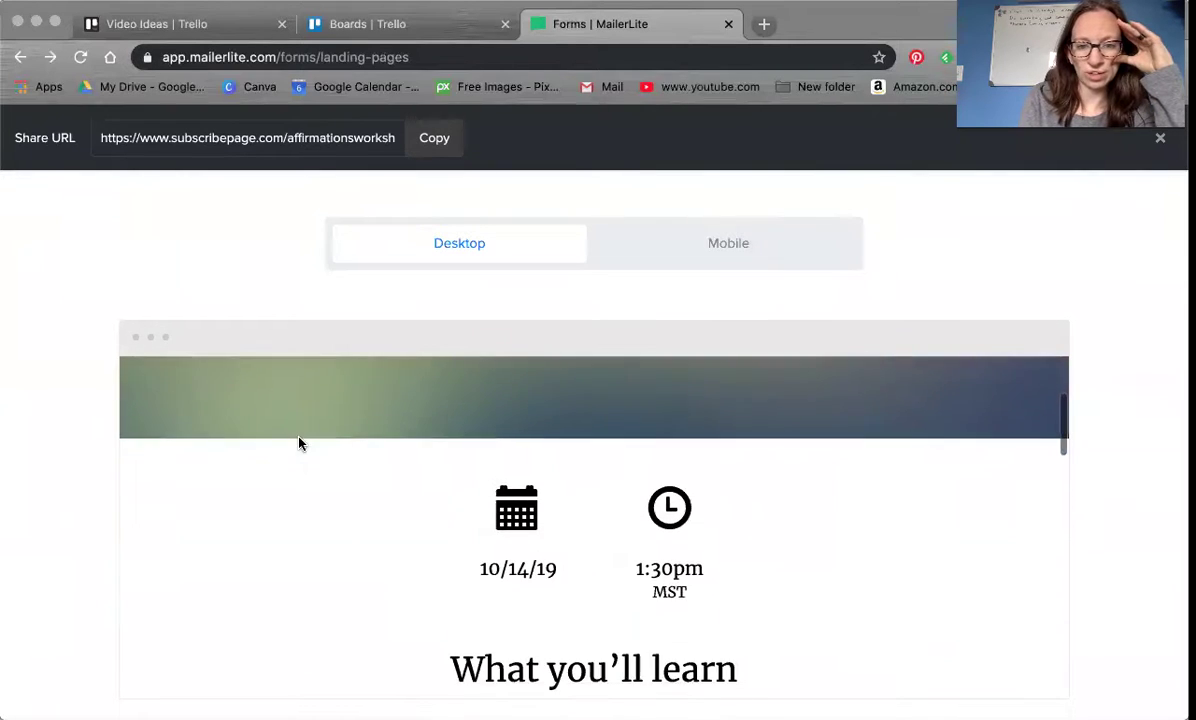
scroll(298, 443, down, 8)
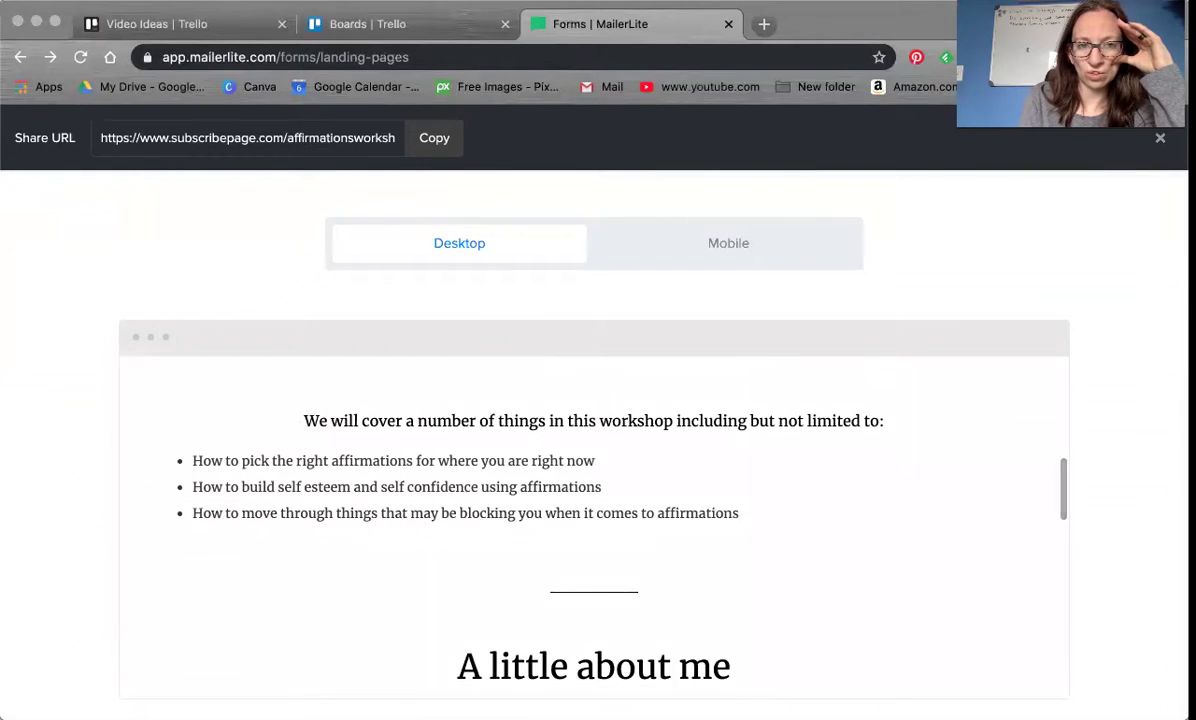
scroll(594, 510, down, 10)
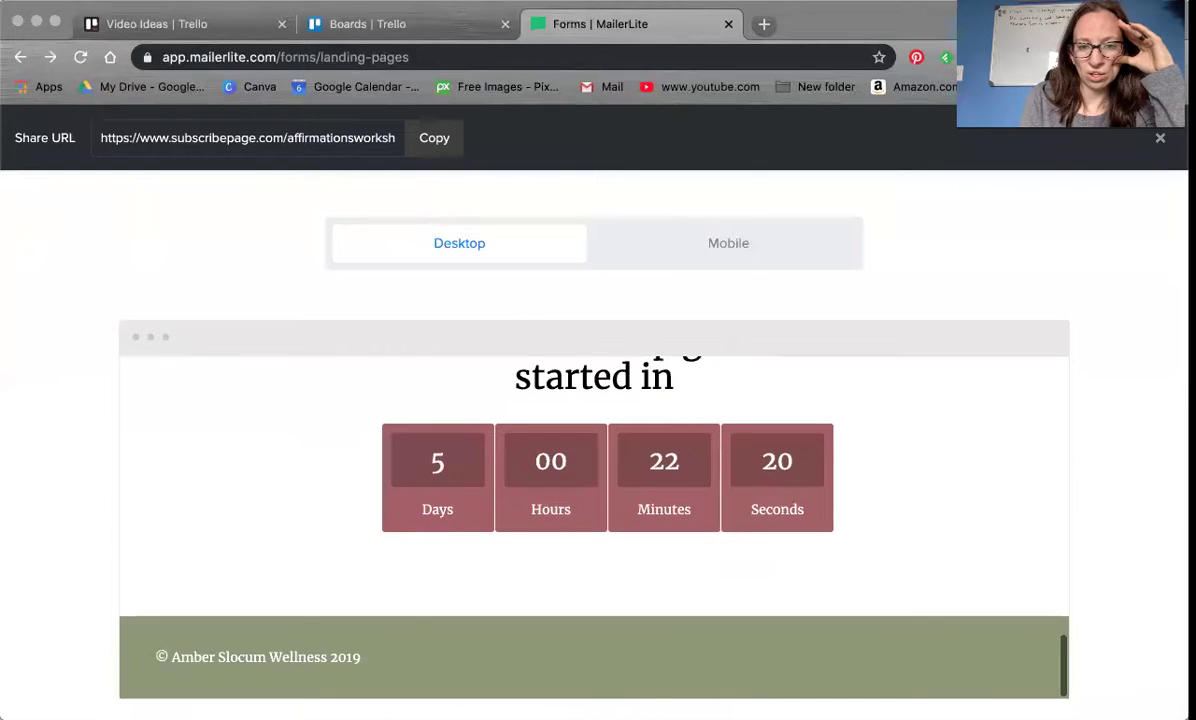
scroll(296, 669, up, 20)
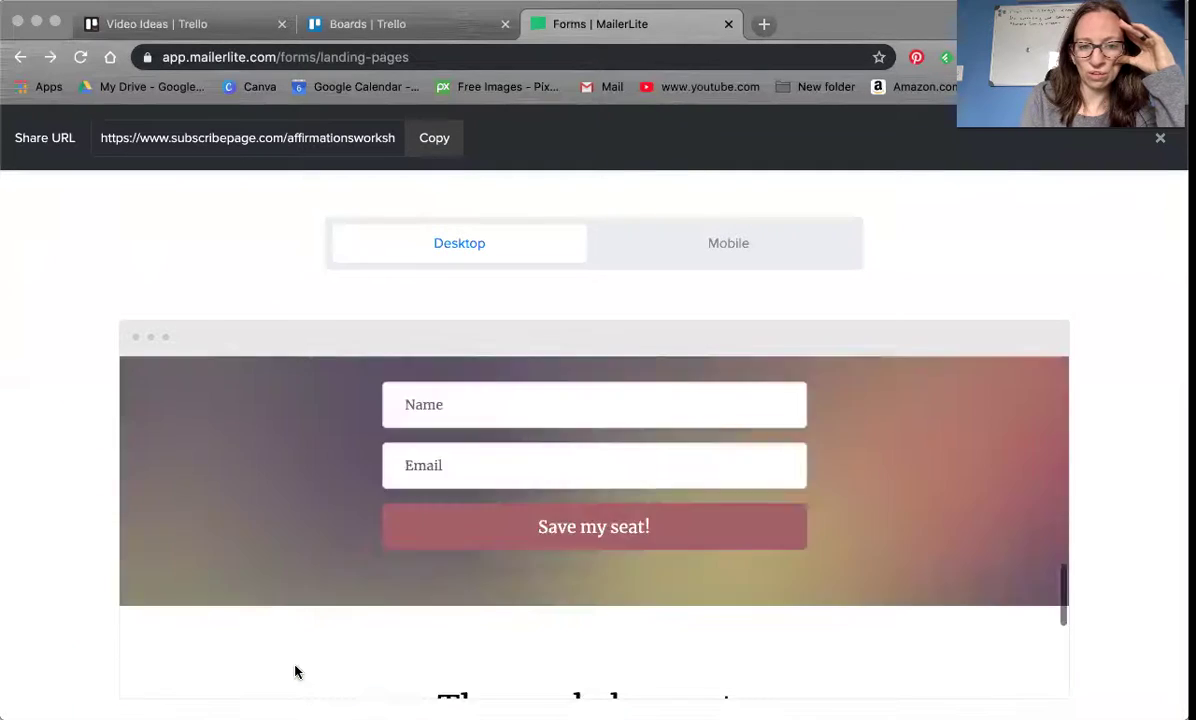
- Switch the Affirmation Workshop preview to mobile view and look through the whole page
click(737, 246)
scroll(605, 418, down, 8)
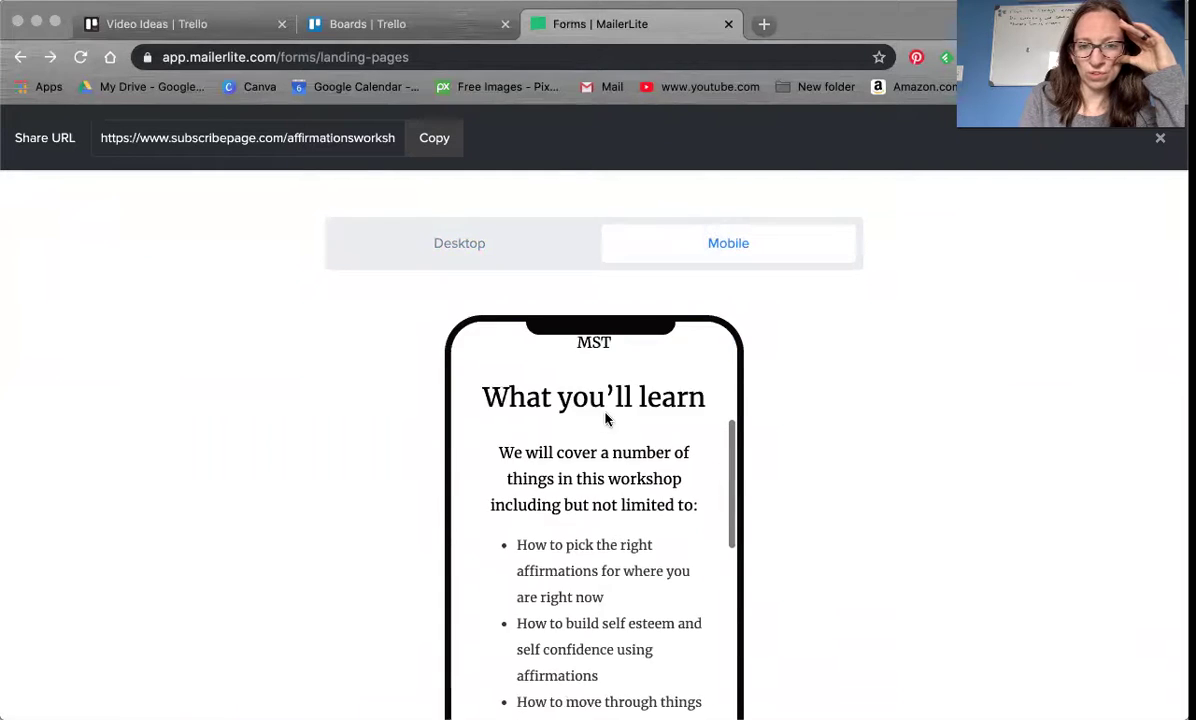
scroll(607, 419, down, 10)
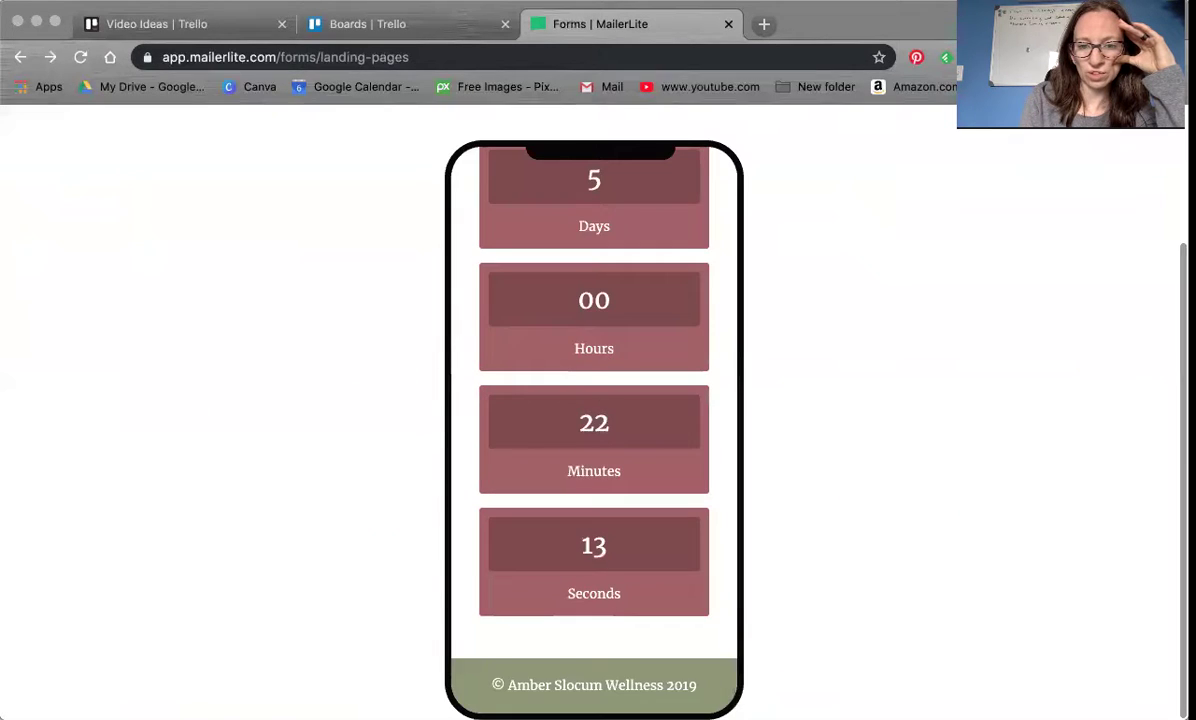
scroll(600, 420, up, 10)
scroll(649, 395, up, 5)
scroll(1025, 425, up, 3)
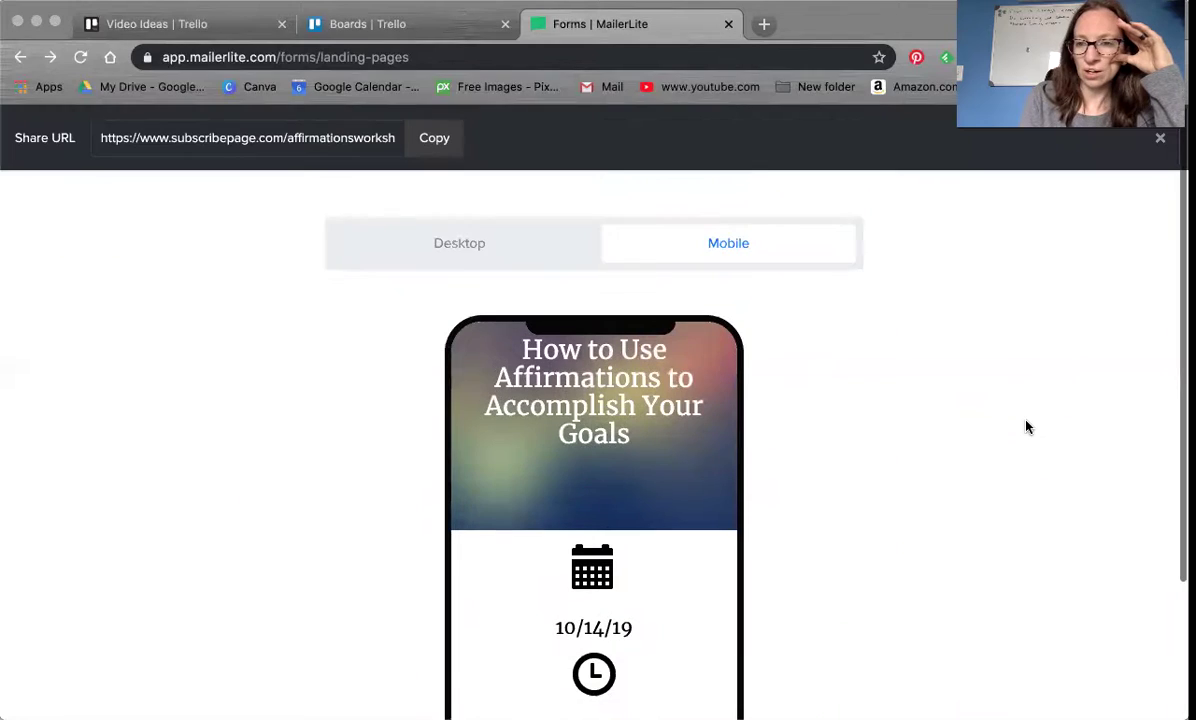
- Close the landing page preview and open the list of automation workflows
click(1160, 138)
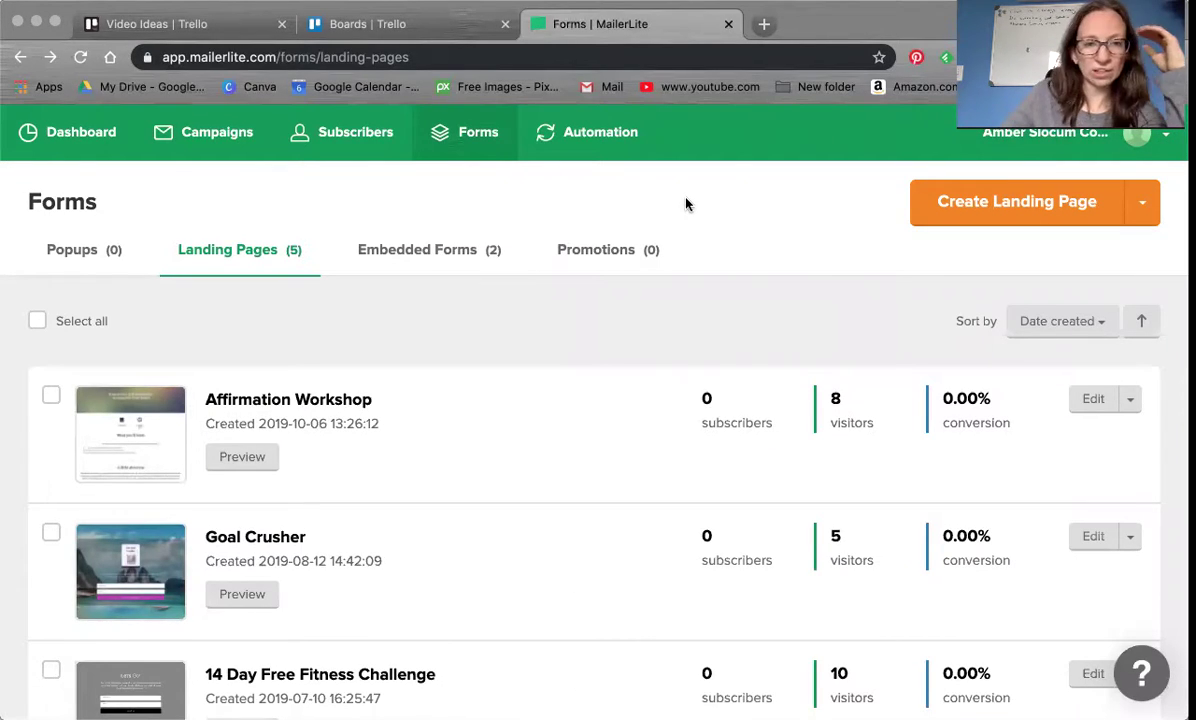
click(612, 134)
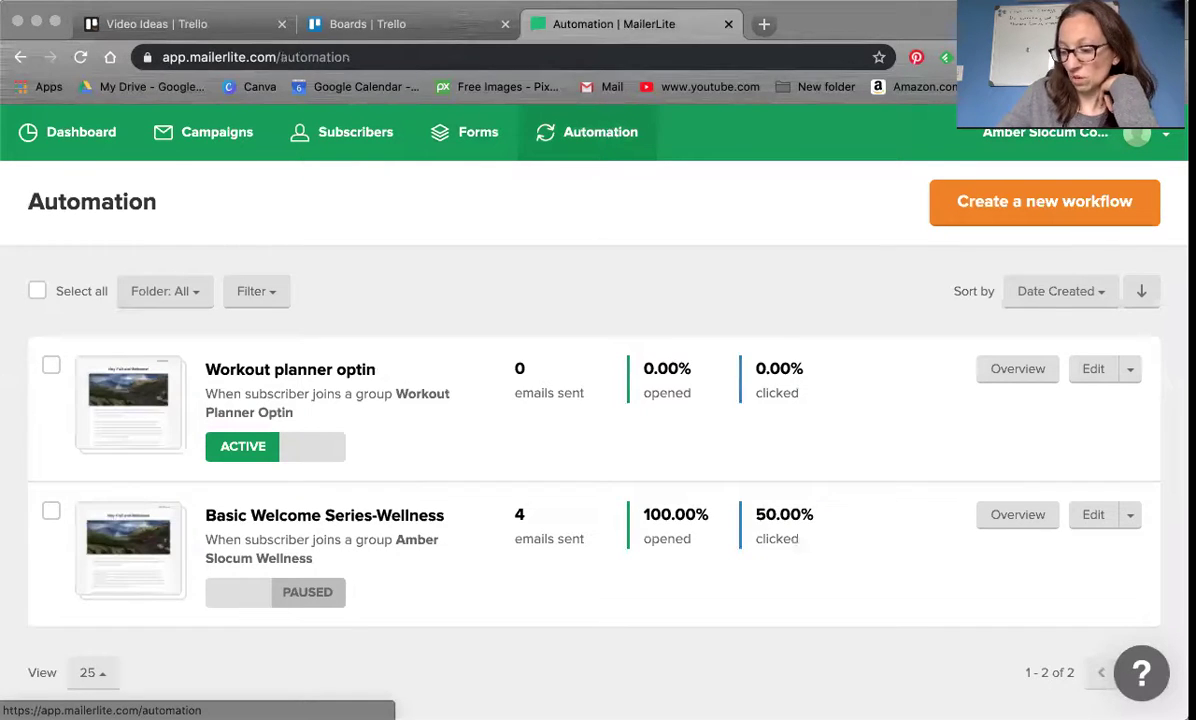